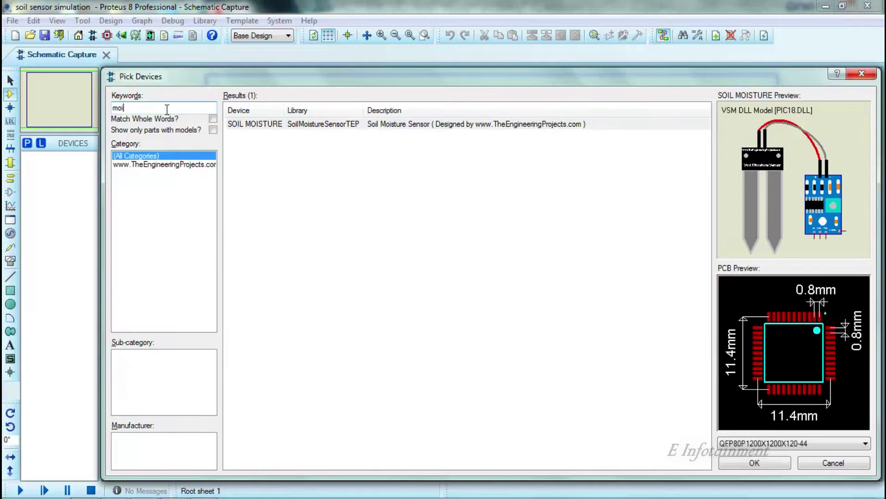
- Add the SOIL MOISTURE device from the moisture search and place it over the sheet's upper-left edge
click(322, 126)
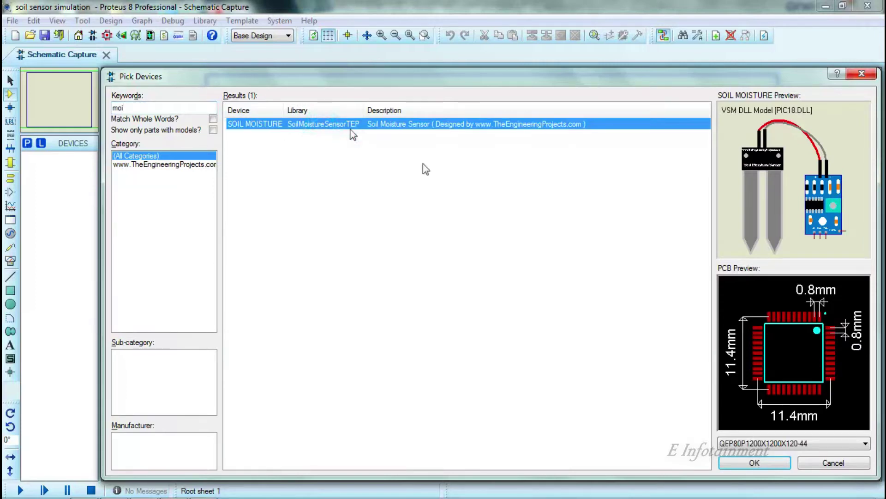
click(753, 462)
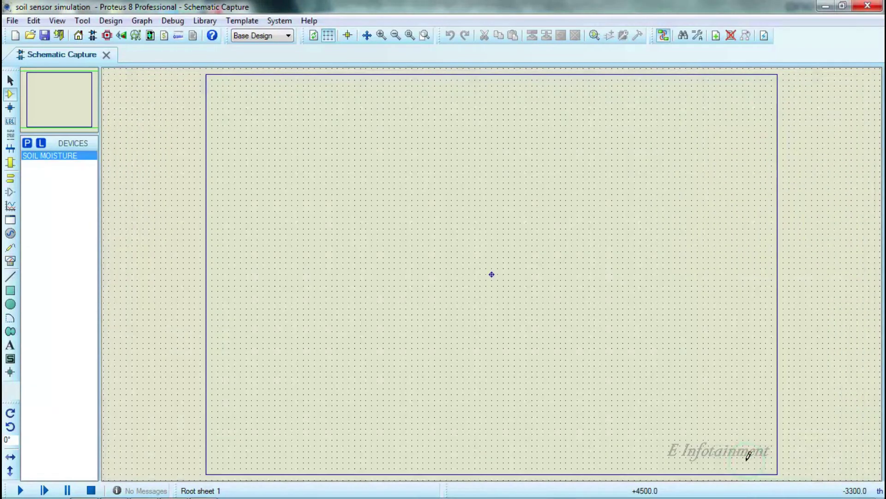
click(375, 297)
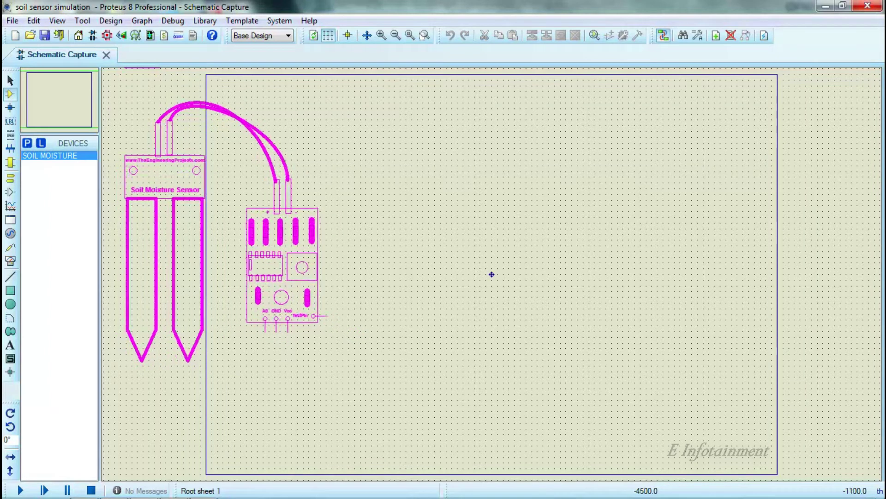
click(261, 326)
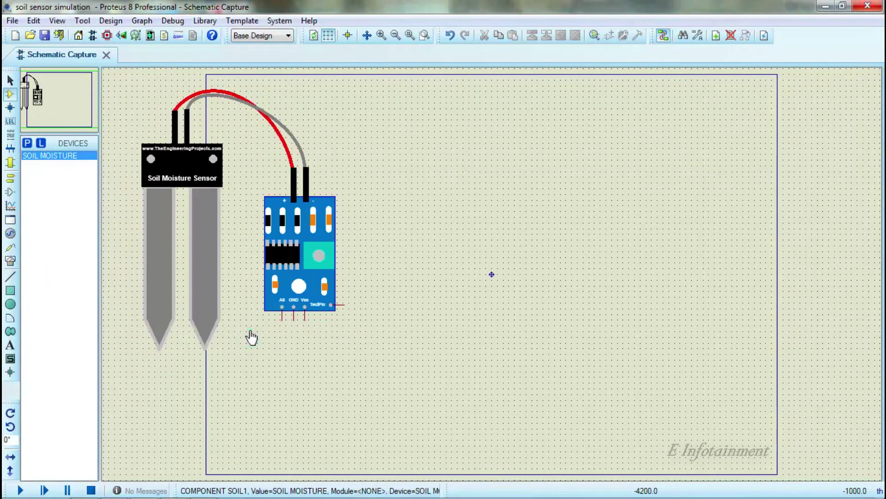
drag(293, 290, 292, 271)
click(367, 244)
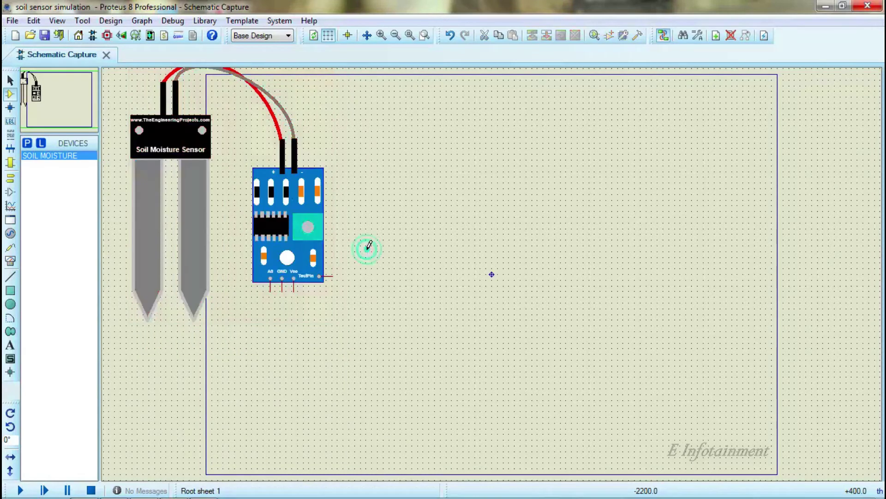
- Search the device library for "arduino" and add ARDUINO UNO R3 from the ARDUINO library to the device list
click(28, 143)
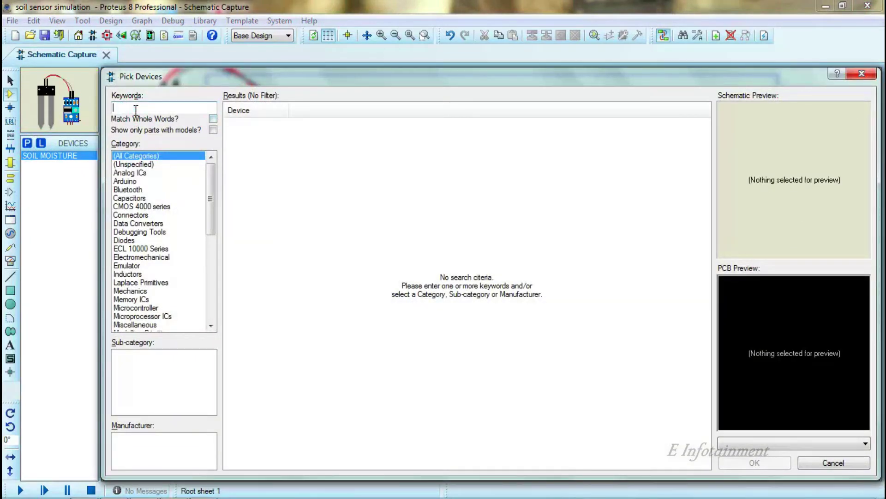
text(ard)
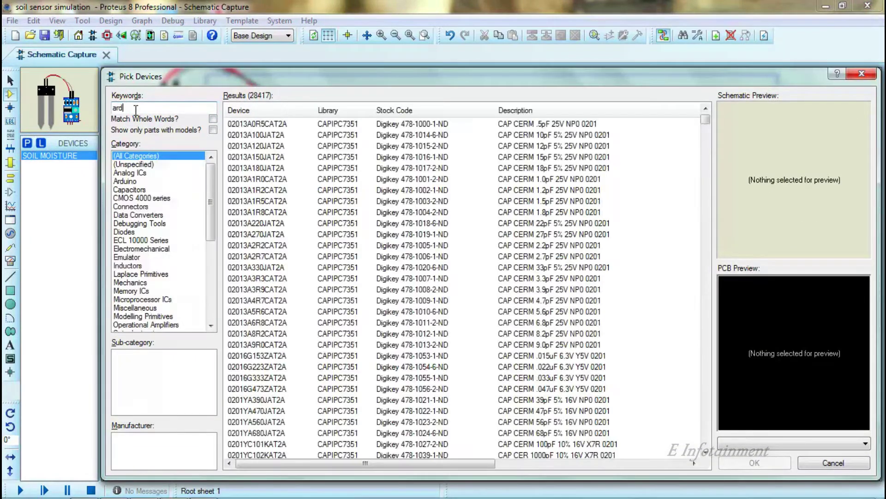
text(uino)
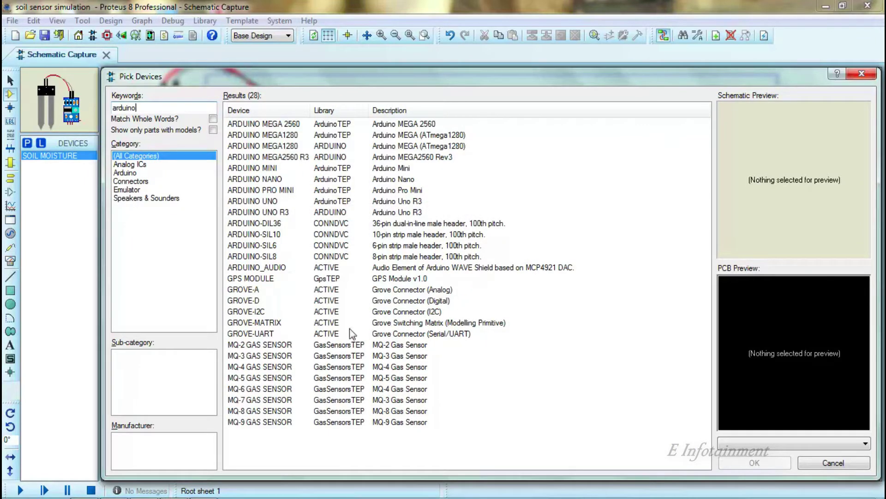
click(316, 123)
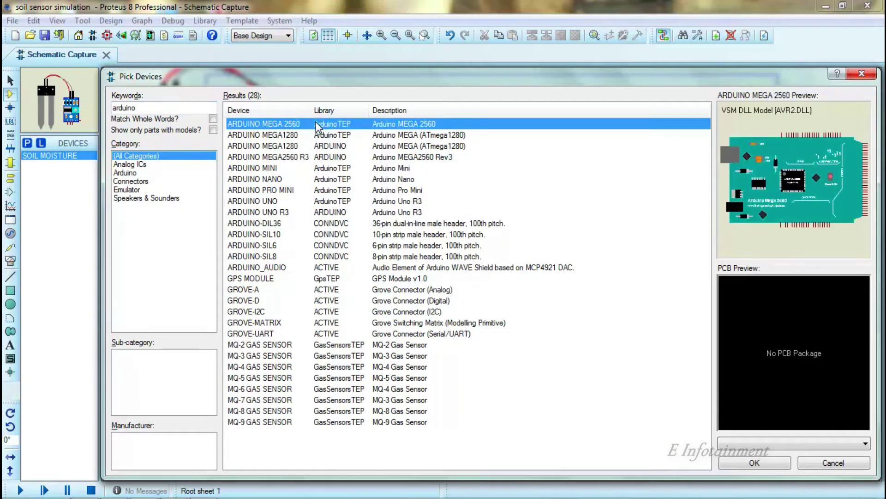
key(Down)
key(Down)
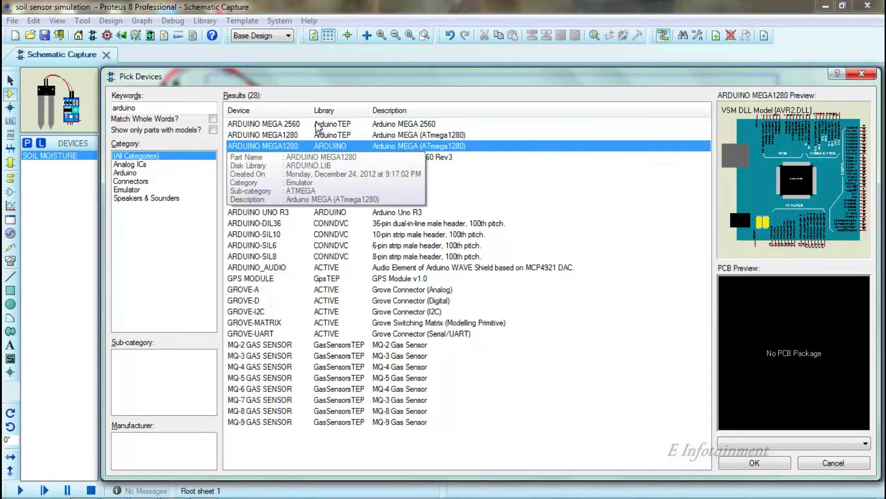
key(Down)
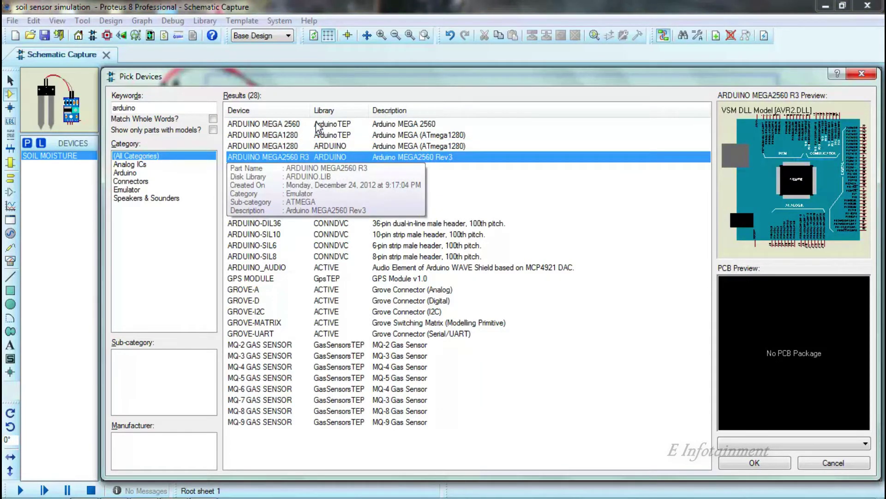
key(Down)
key(Down)
key(Down)
key(Down)
key(Down)
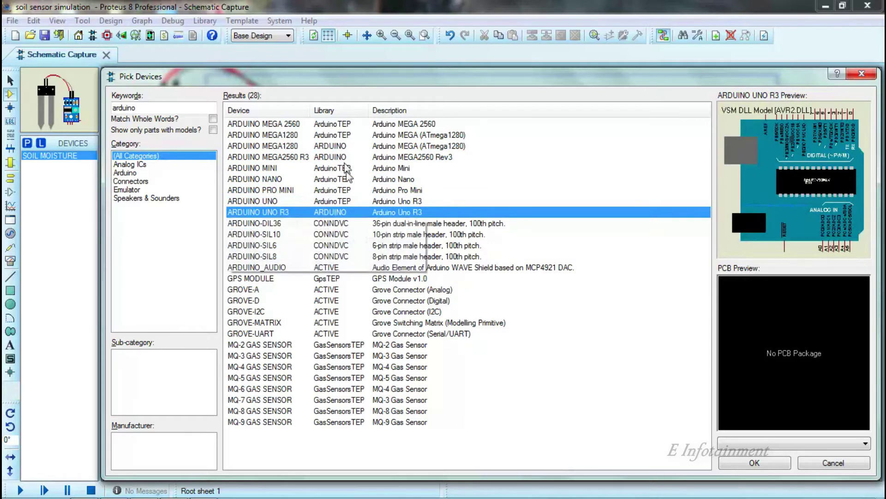
double_click(358, 213)
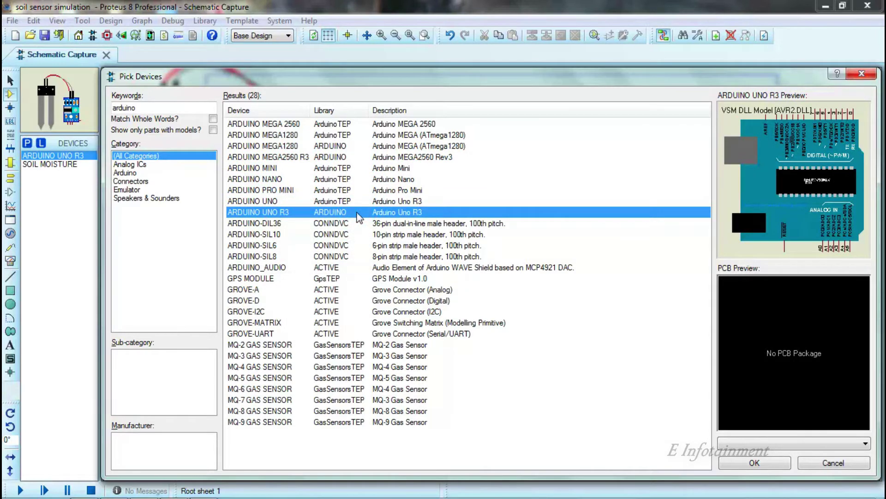
click(750, 463)
- Place the Arduino Uno R3 near the sheet's centre, rotate it 90° clockwise and shift it slightly down and right
click(467, 279)
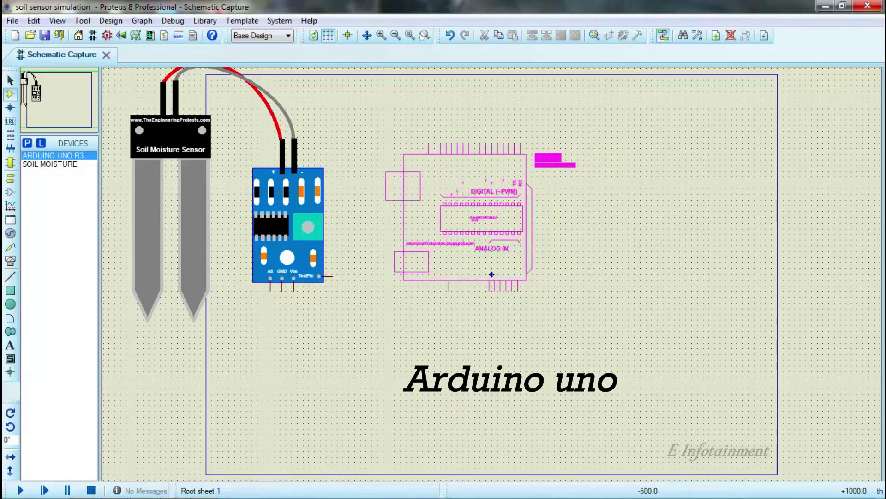
click(486, 274)
right_click(476, 217)
click(524, 181)
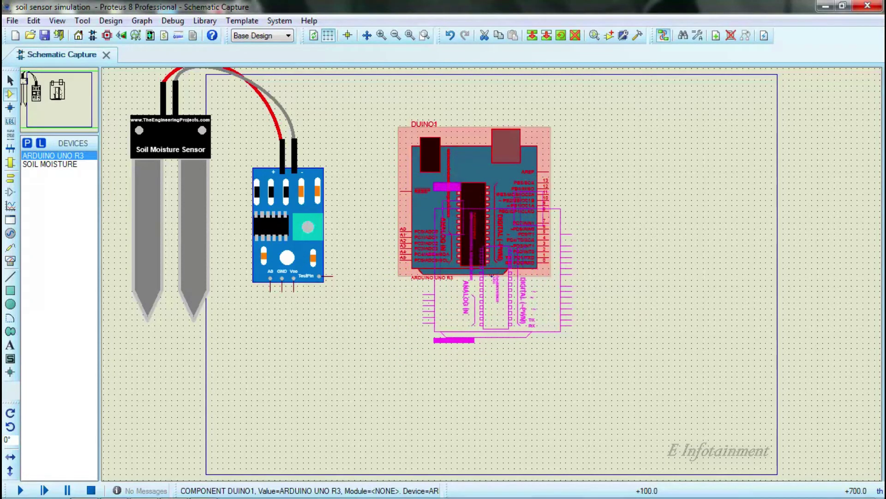
click(508, 251)
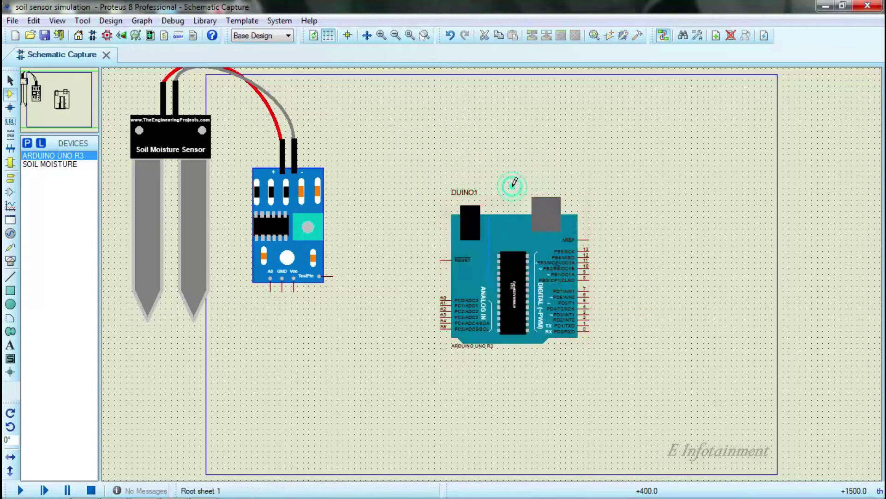
- Search the device library for "lcd" and add the LM044L 20x4 alphanumeric LCD to the device list
click(27, 144)
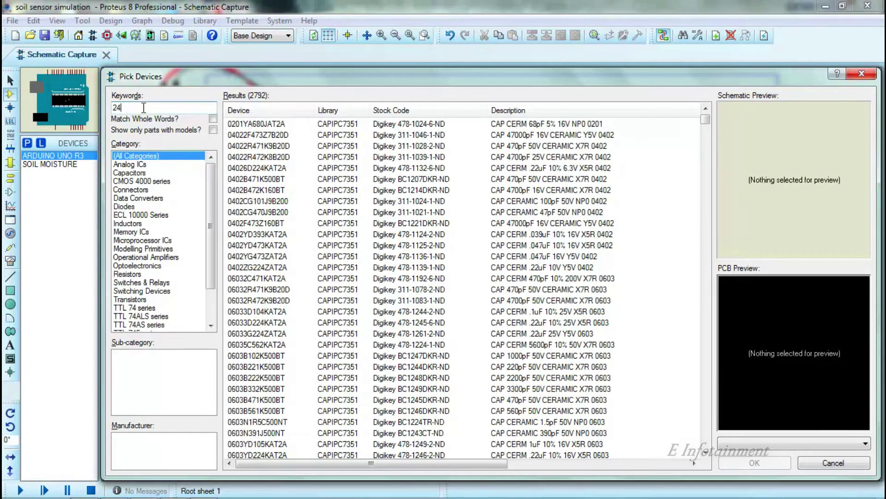
key(BackSpace)
key(BackSpace)
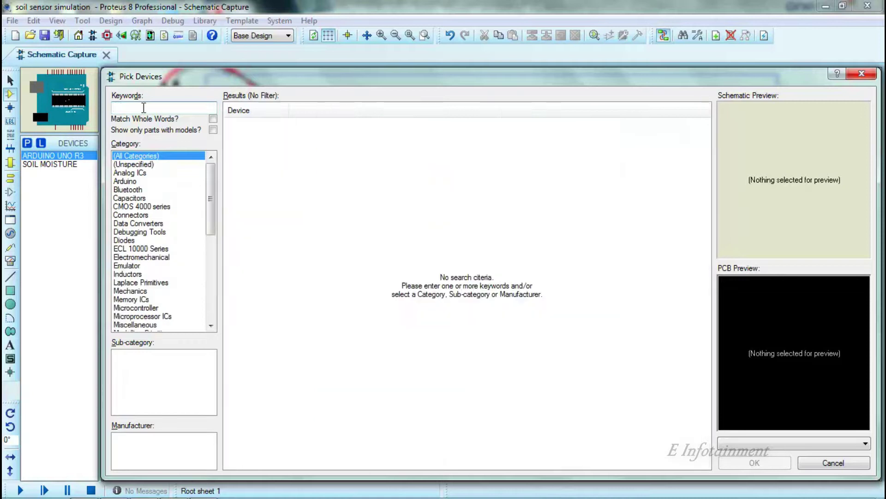
text(lcd)
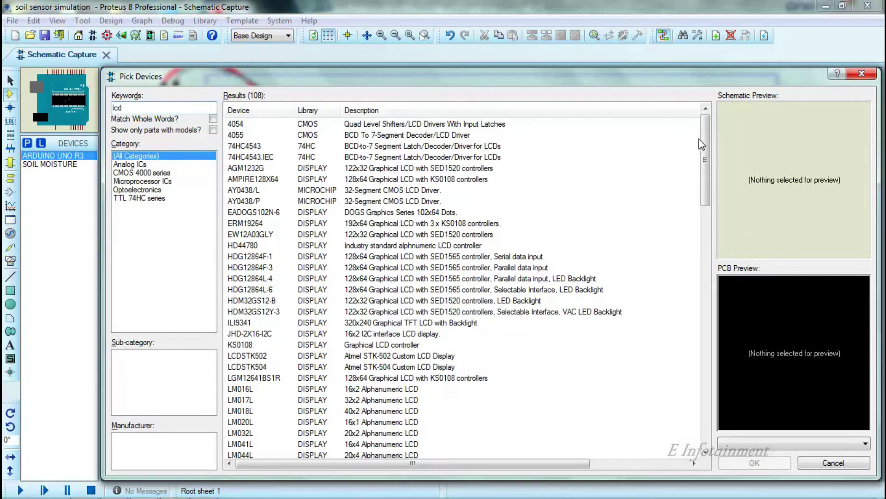
drag(706, 143, 716, 176)
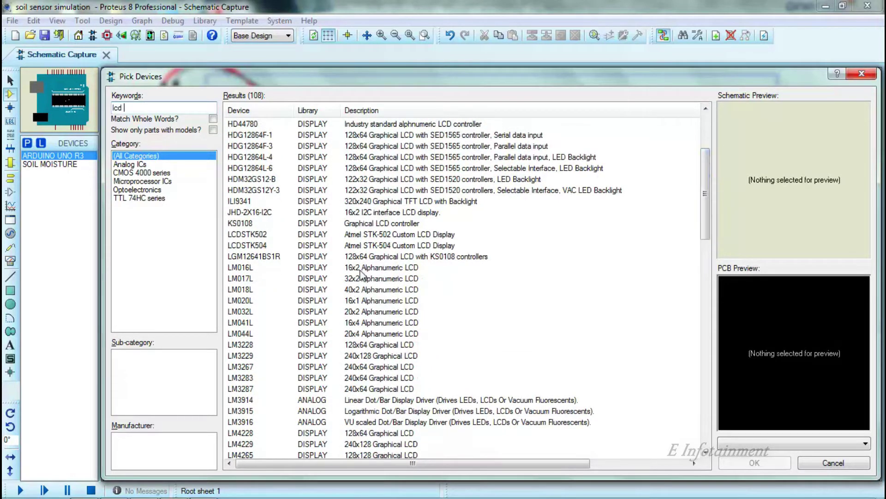
click(358, 270)
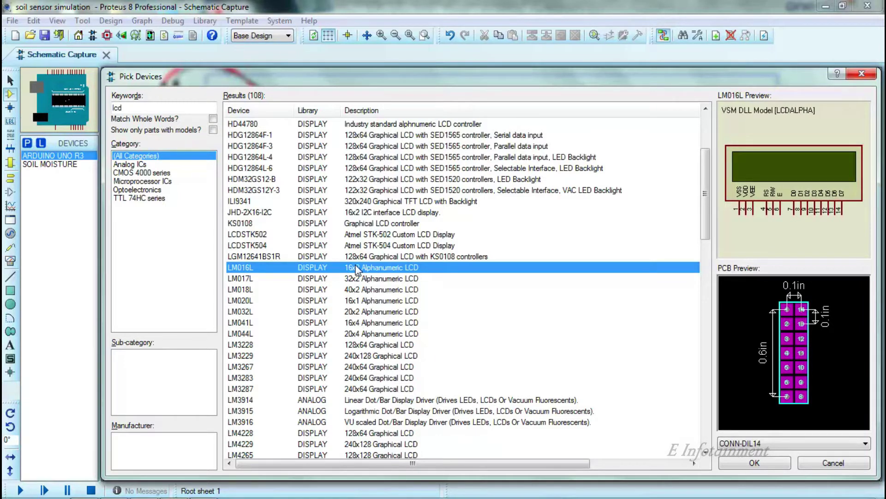
key(Down)
key(Down)
key(Down)
key(Down)
key(Down)
key(Down)
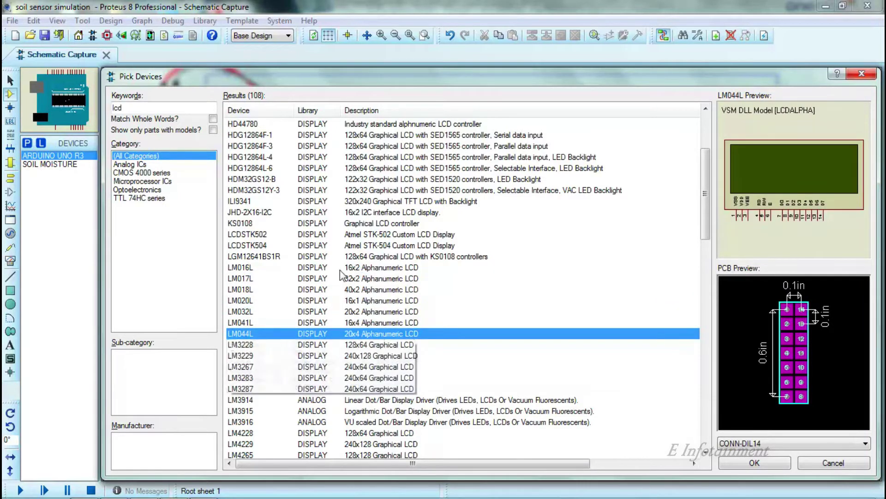
double_click(378, 333)
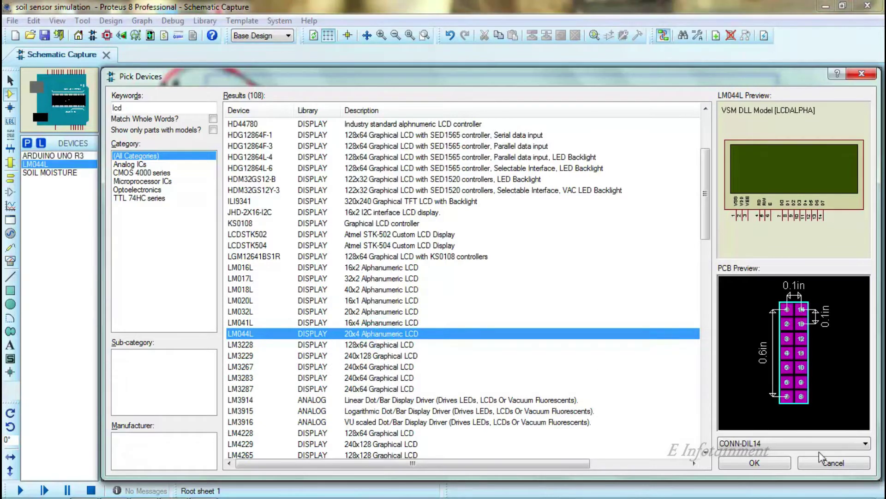
click(787, 463)
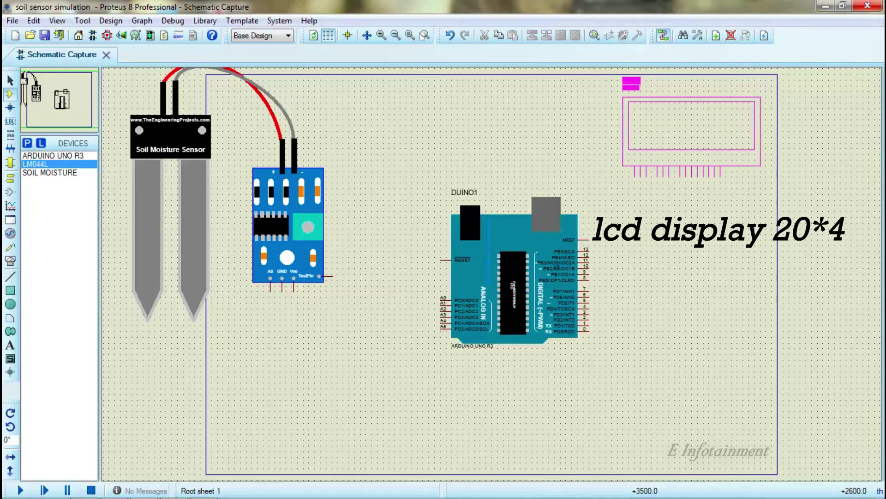
- Place the LM044L display in the sheet's upper-right corner and move the Arduino board lower on the sheet
click(692, 148)
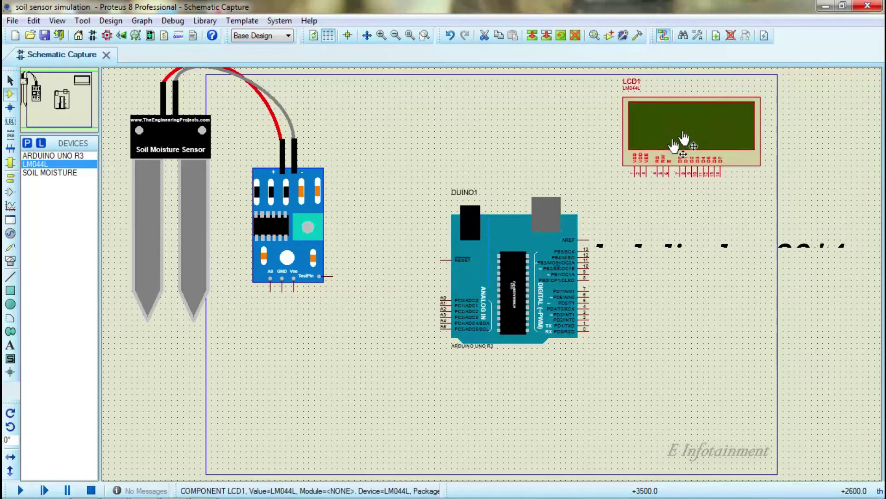
drag(515, 247, 549, 326)
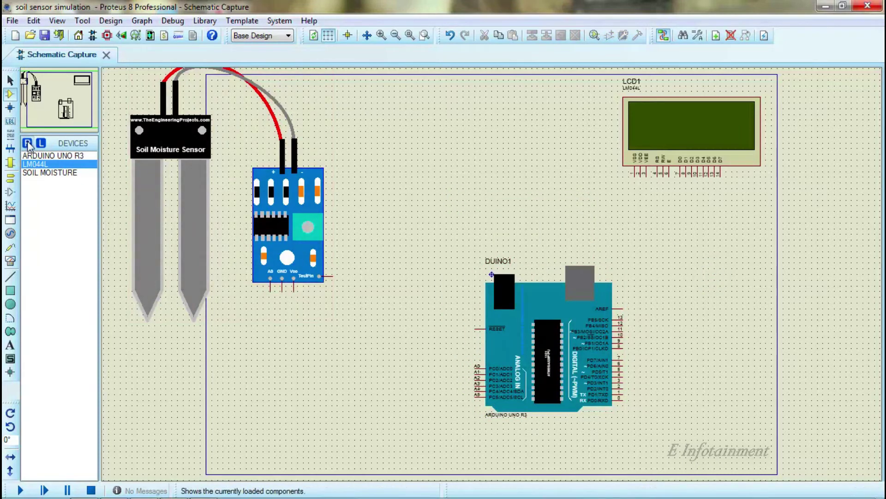
- Find the POT-HG potentiometer with the keyword "pot-" and place it below the soil moisture sensor's module
click(28, 144)
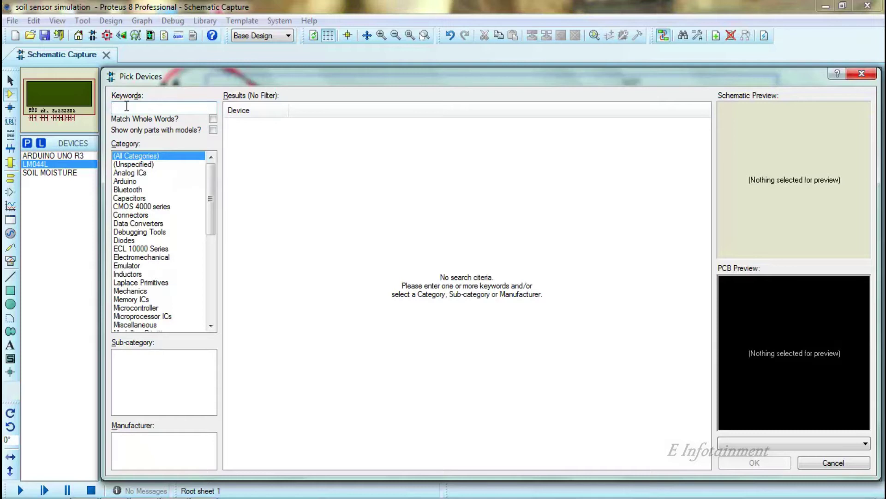
text(pot-)
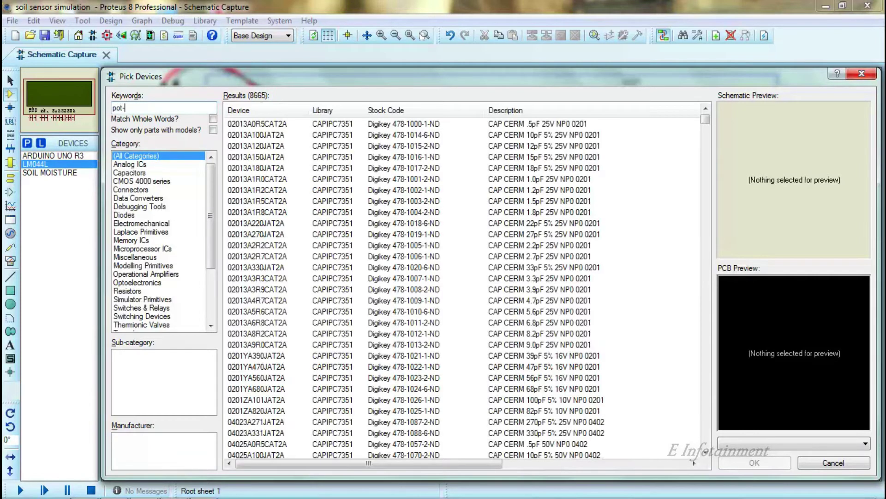
click(266, 125)
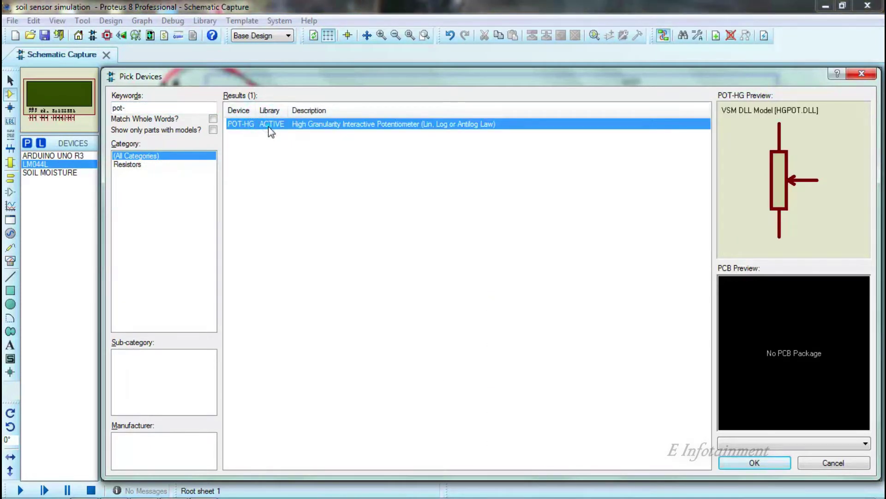
click(752, 461)
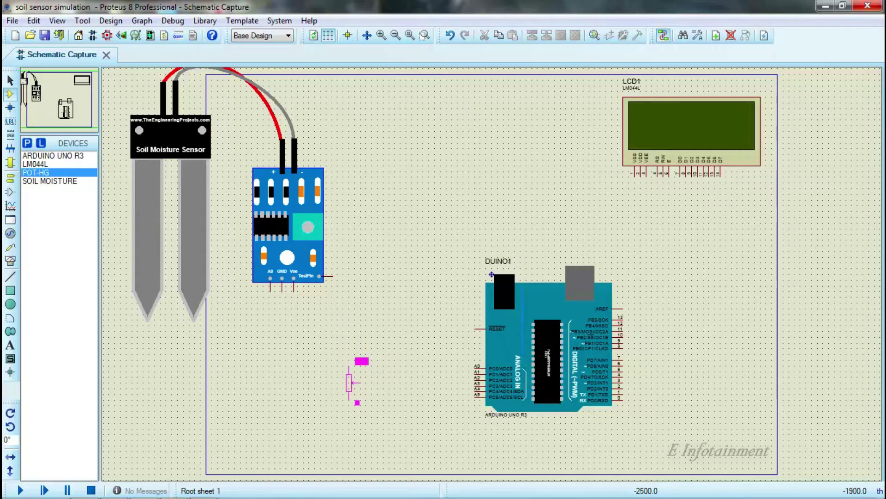
click(343, 381)
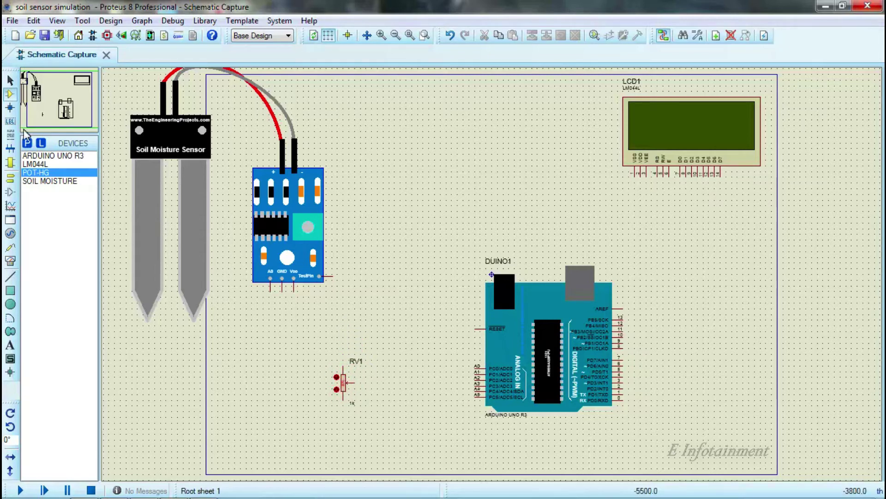
- Find the 3005P-1-102 trimmer with the keyword "1k pot" and place it between the Arduino and the LCD
click(28, 143)
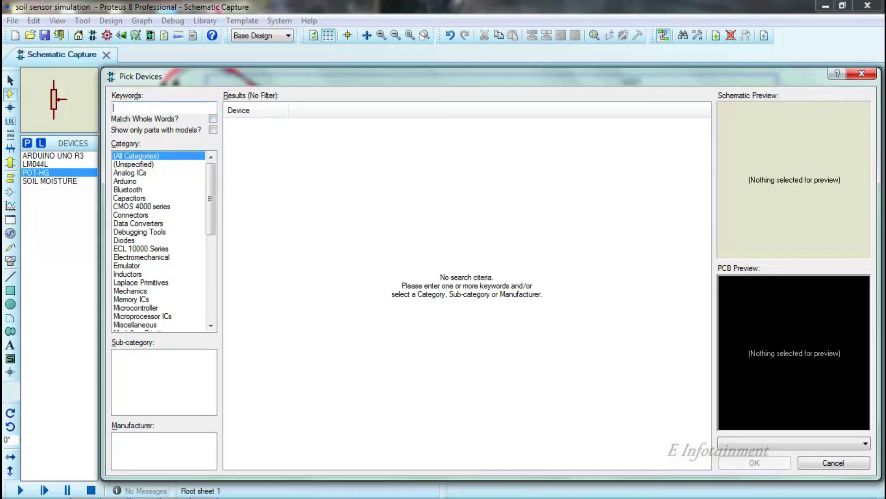
text(1k pot)
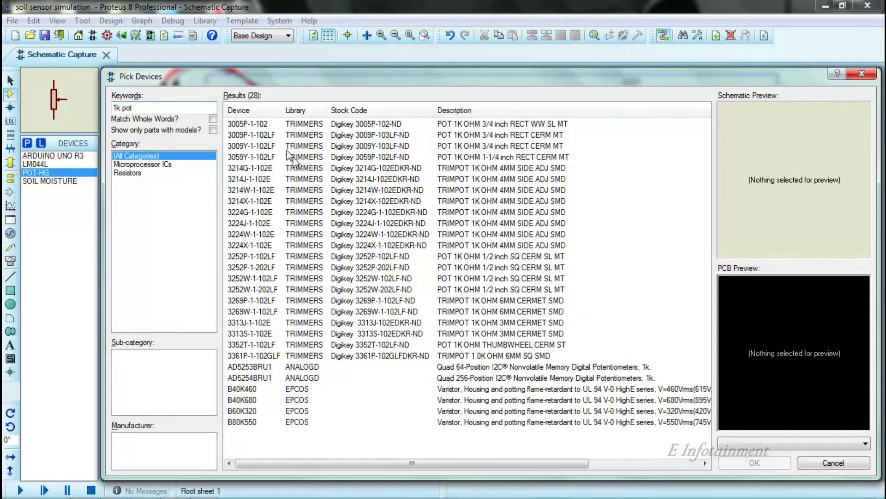
click(384, 124)
click(756, 463)
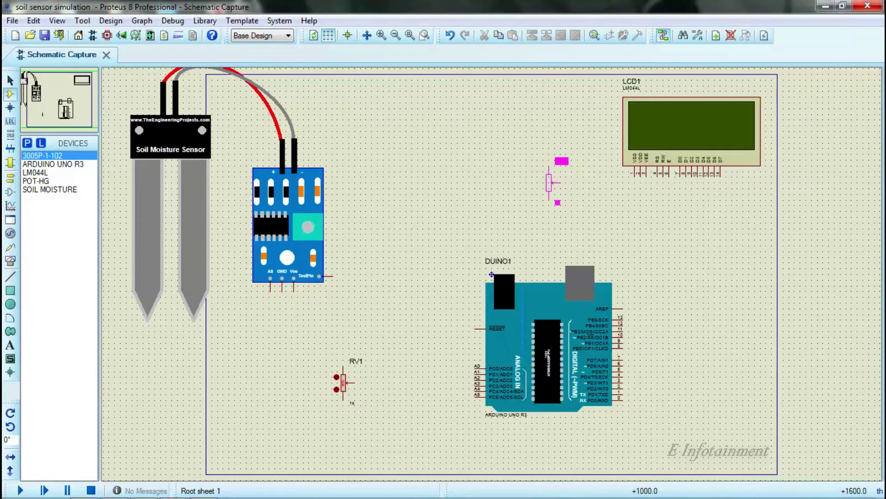
click(569, 192)
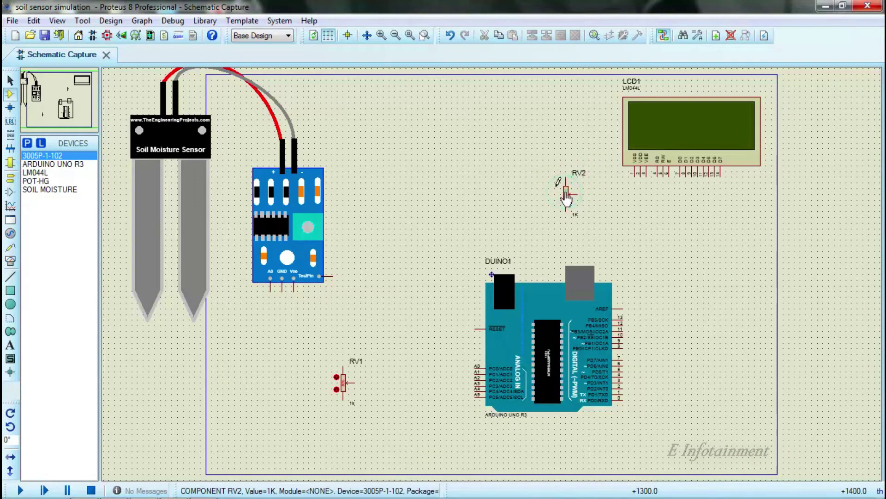
- Place a power terminal above the RV1 potentiometer and another above the RV2 trimmer
click(11, 178)
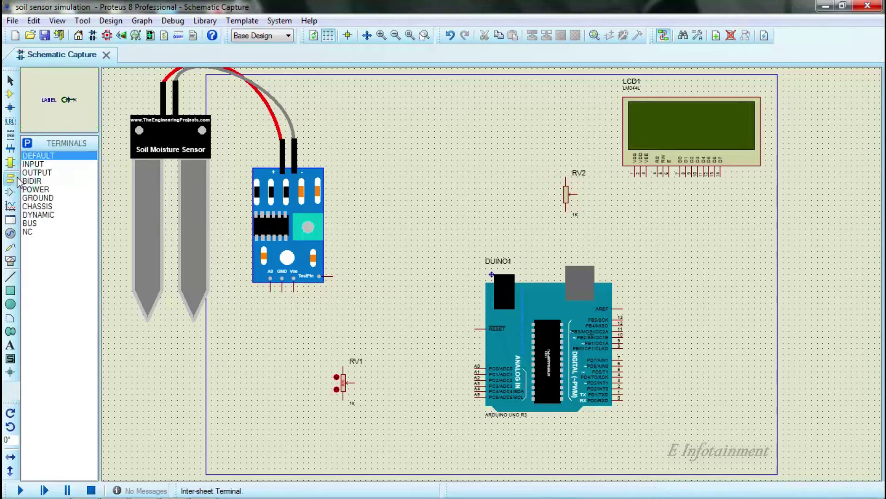
click(39, 190)
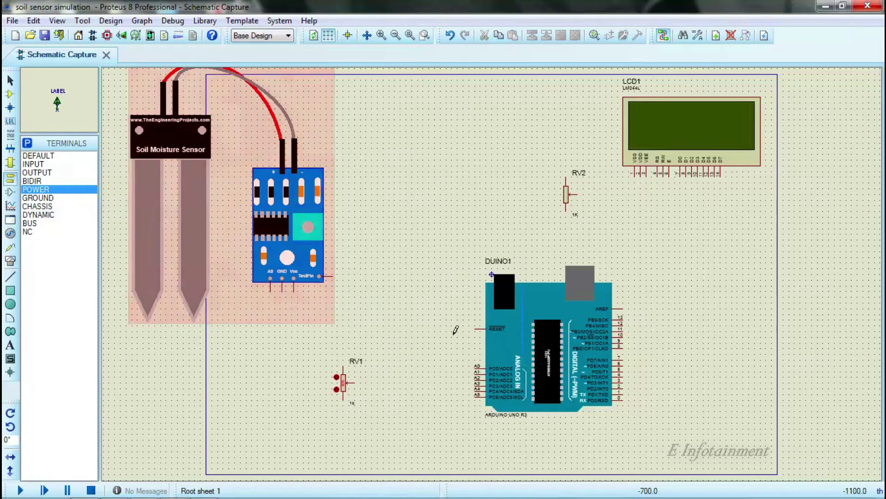
click(343, 330)
click(565, 146)
click(565, 147)
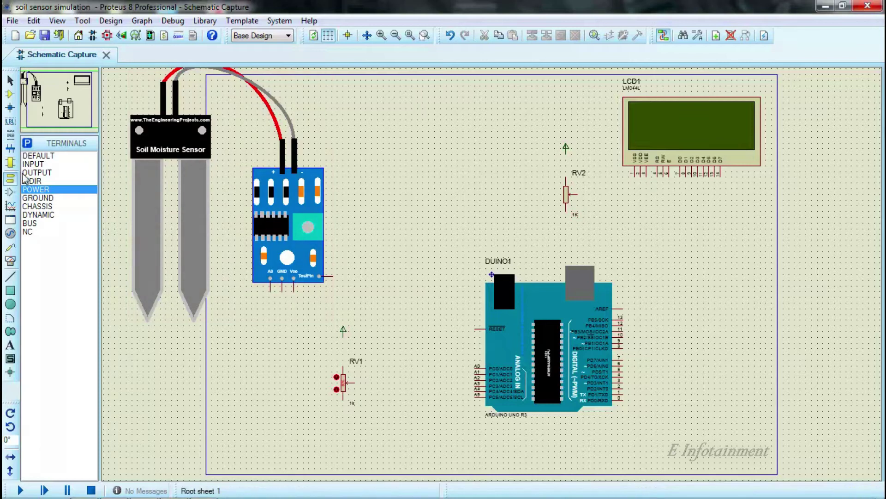
- Place a ground terminal below the RV1 potentiometer and another below the RV2 trimmer
click(38, 197)
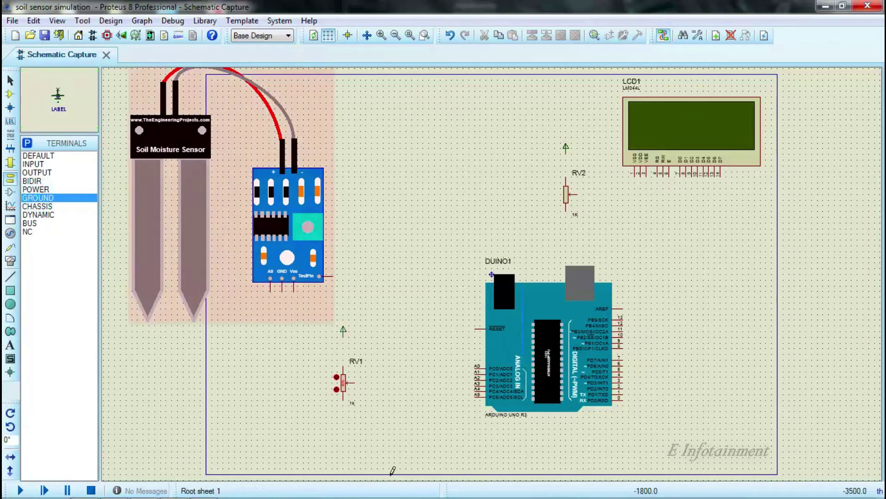
click(343, 415)
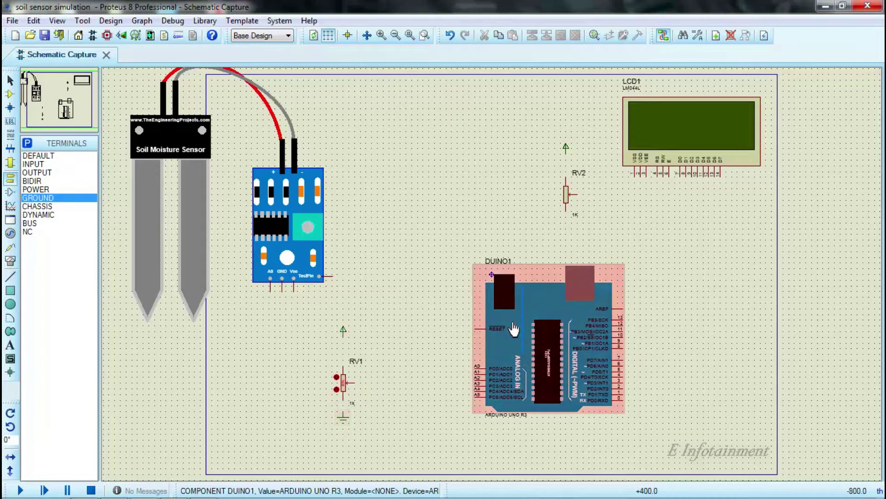
click(567, 226)
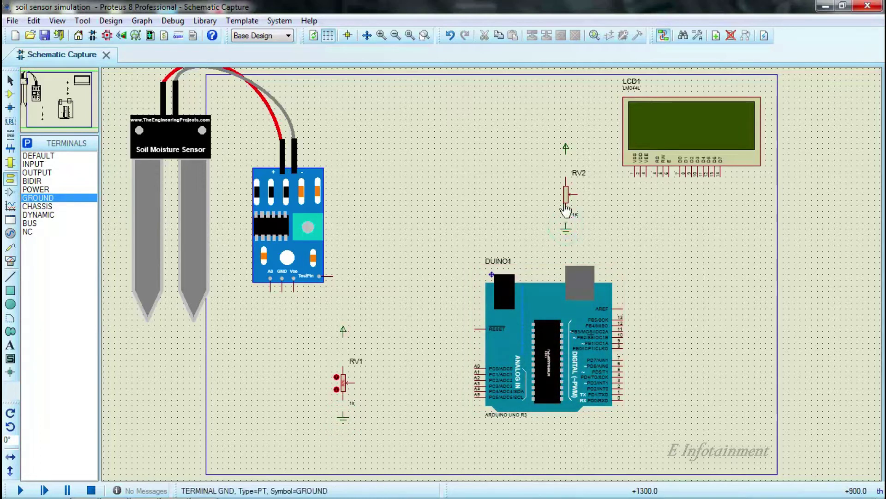
- Wire RV2's ends to its power and ground terminals and its wiper to the LCD's VEE pin
click(566, 146)
click(565, 176)
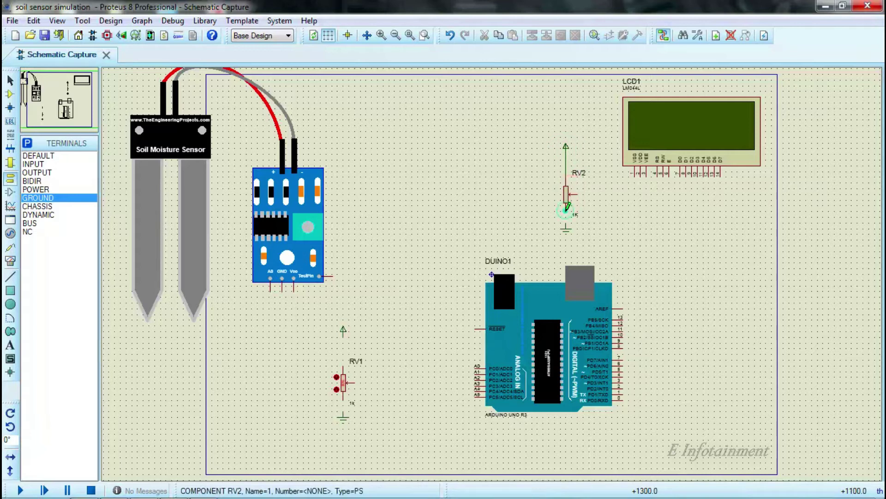
click(580, 190)
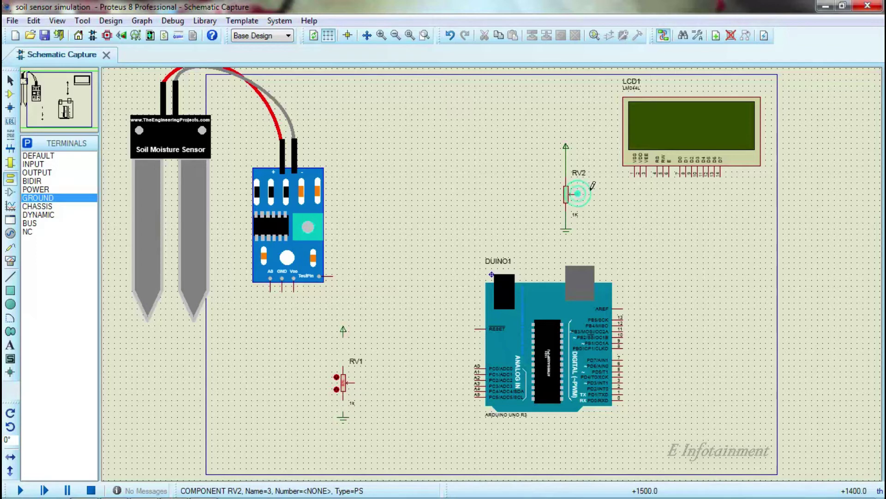
click(647, 175)
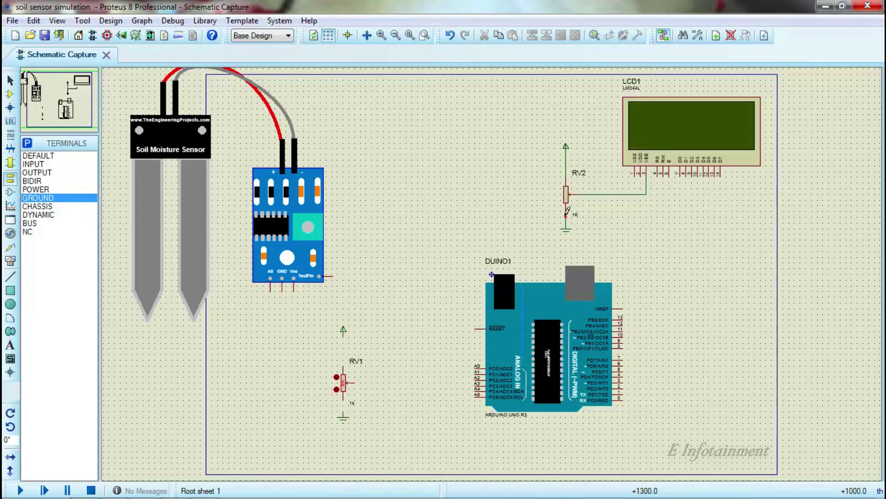
- Wire the LCD's VSS and RW pins to RV2's ground connection and its VDD pin to RV2's power connection
click(568, 213)
click(638, 174)
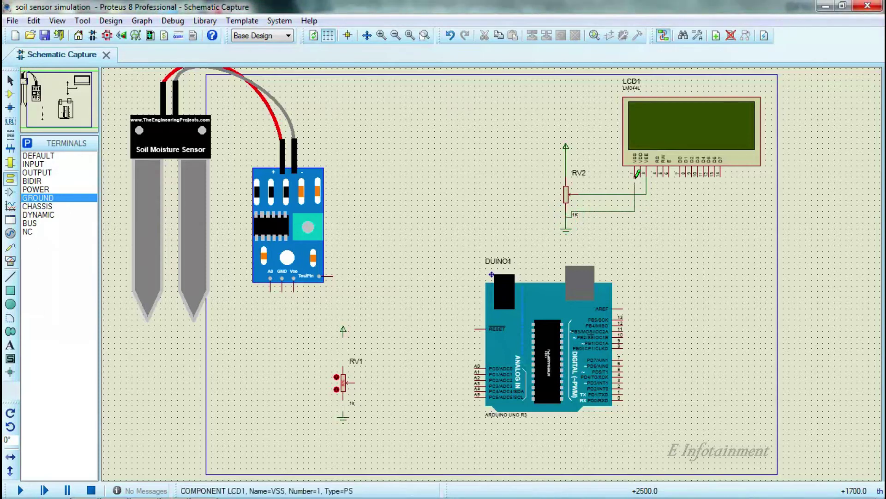
click(568, 160)
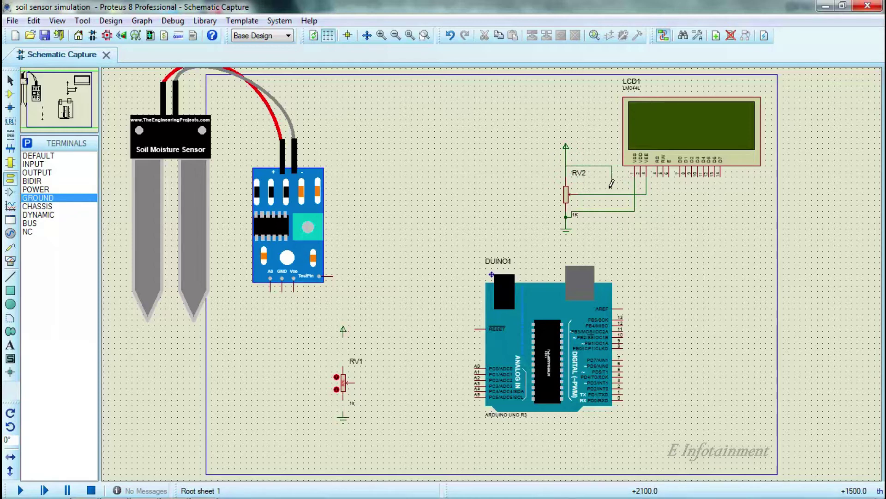
click(613, 178)
click(640, 174)
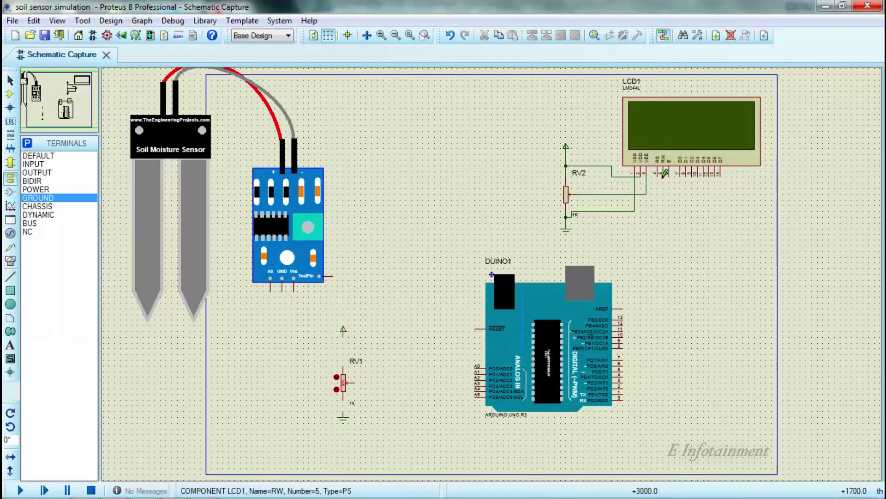
click(663, 176)
click(635, 211)
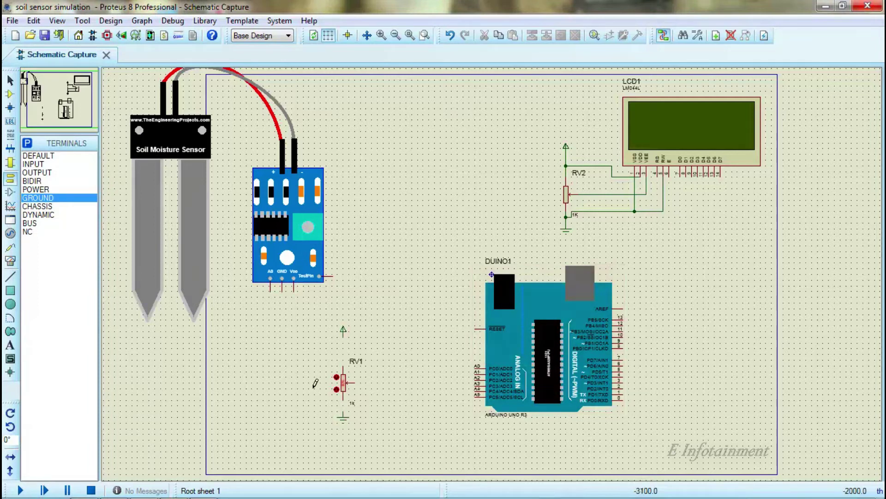
- Wire RV1's ends to its power and ground terminals and its wiper to the soil moisture sensor's TestPin
click(343, 330)
click(343, 340)
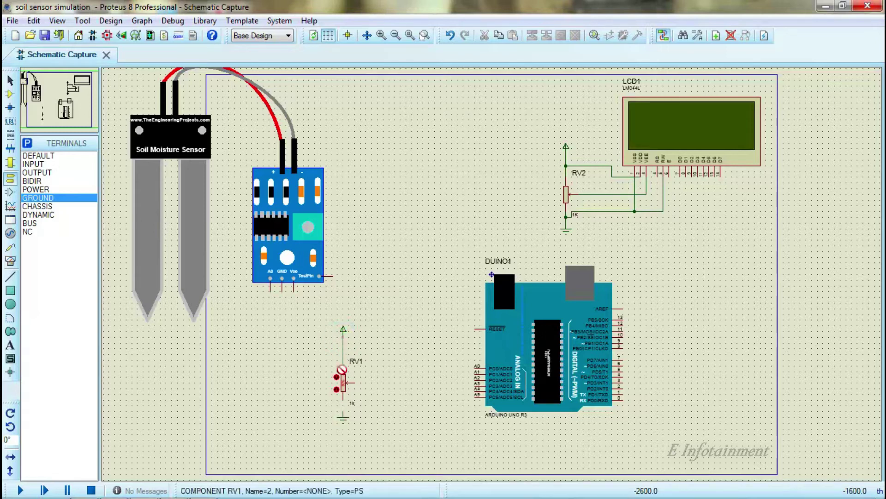
click(343, 366)
click(343, 365)
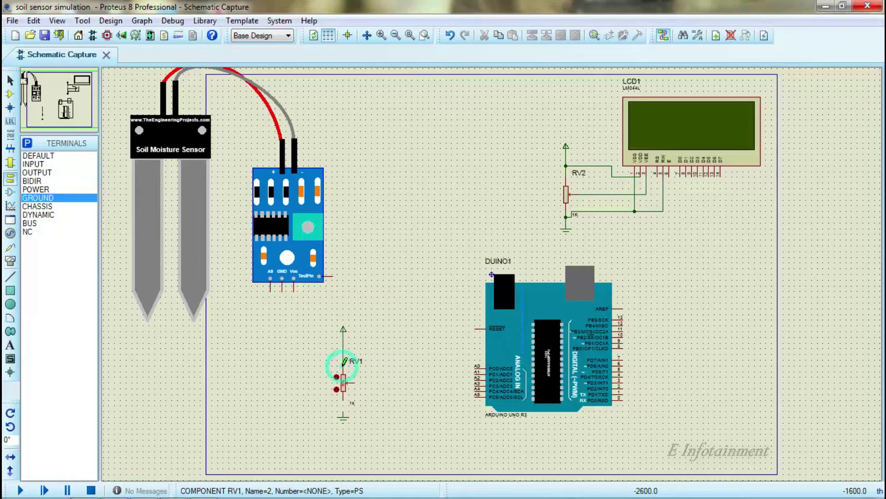
click(344, 395)
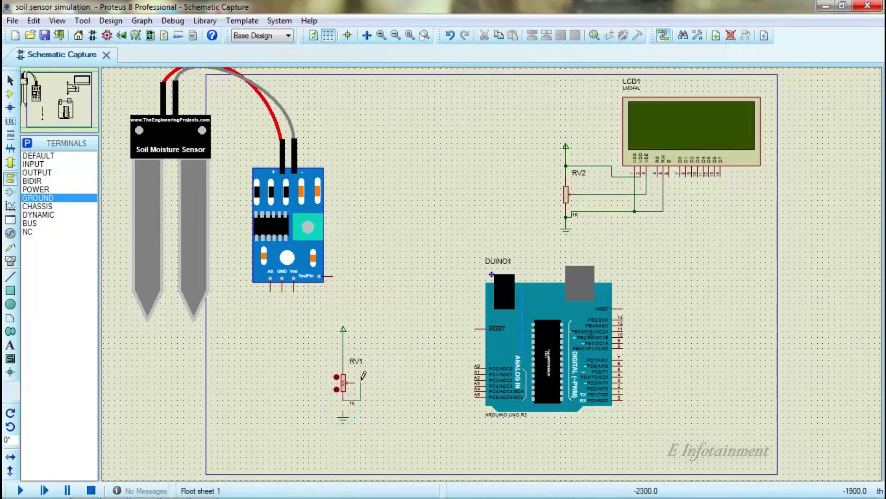
click(343, 410)
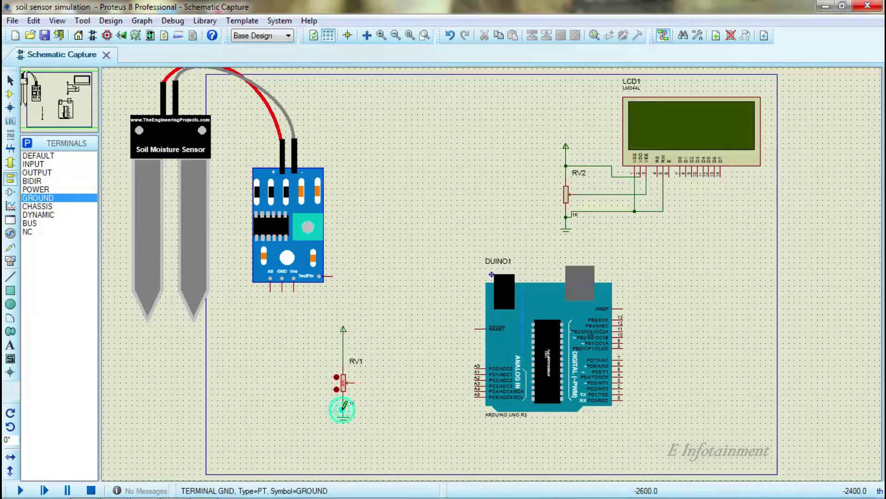
click(355, 381)
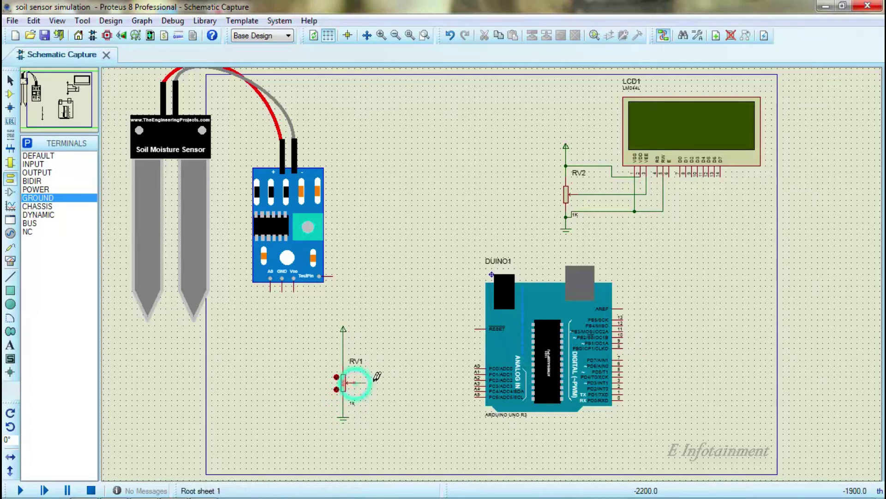
click(335, 275)
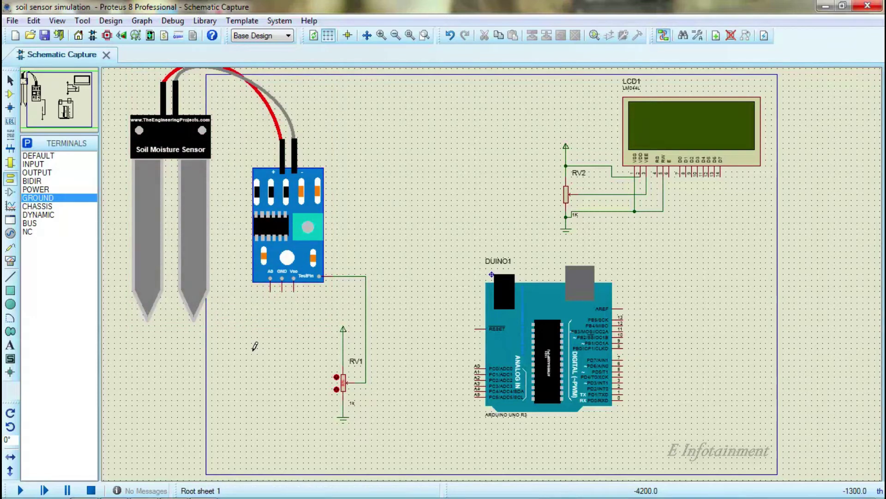
- Search the device library for "27uh" and limit the results to the Inductors category
click(10, 94)
click(27, 144)
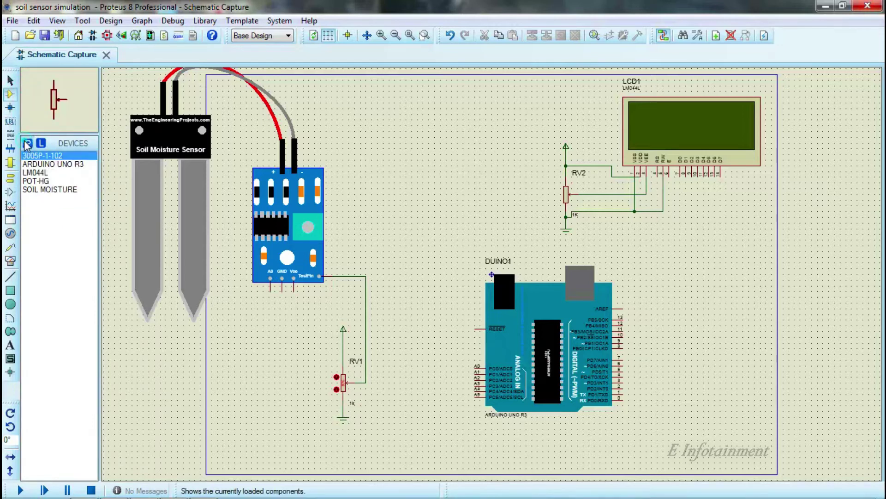
click(208, 106)
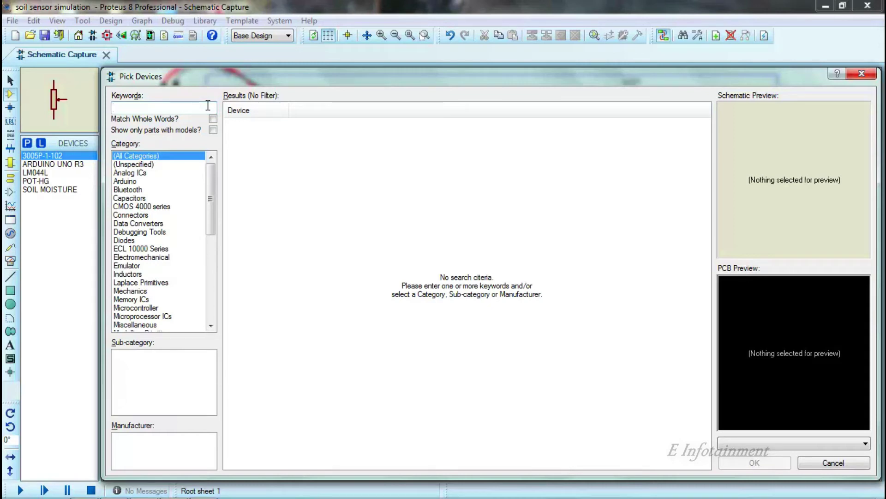
text(2)
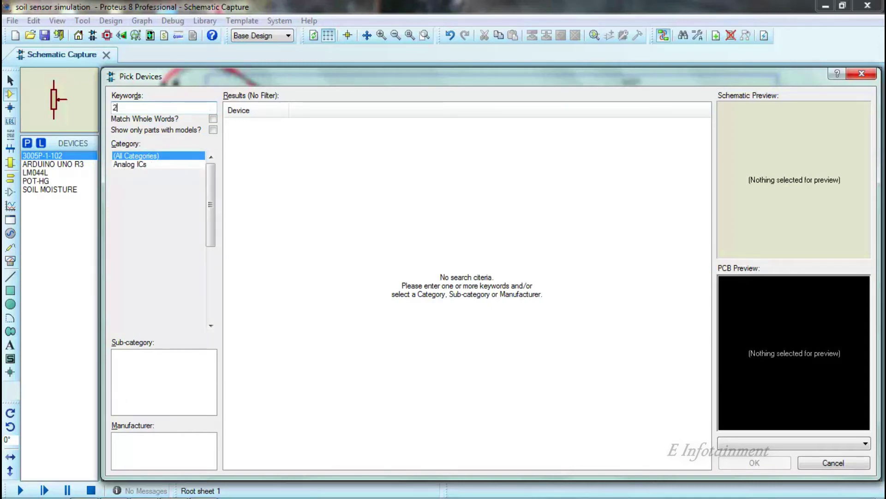
text(7u)
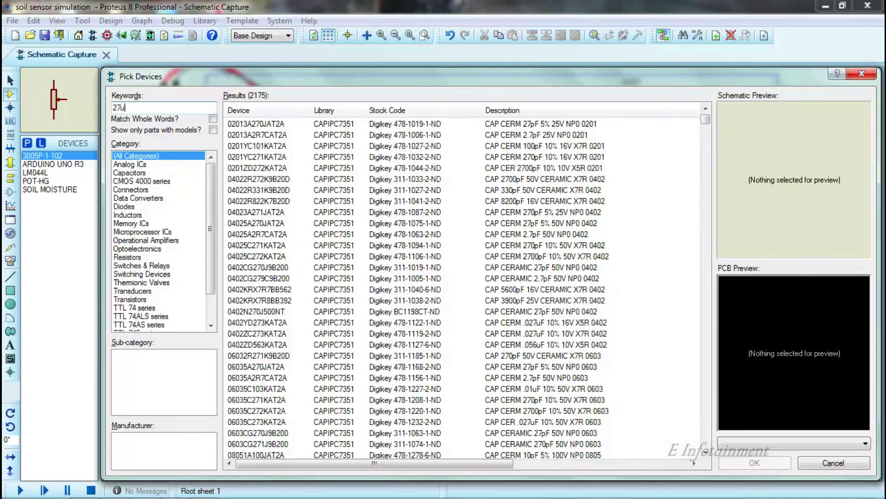
text(h)
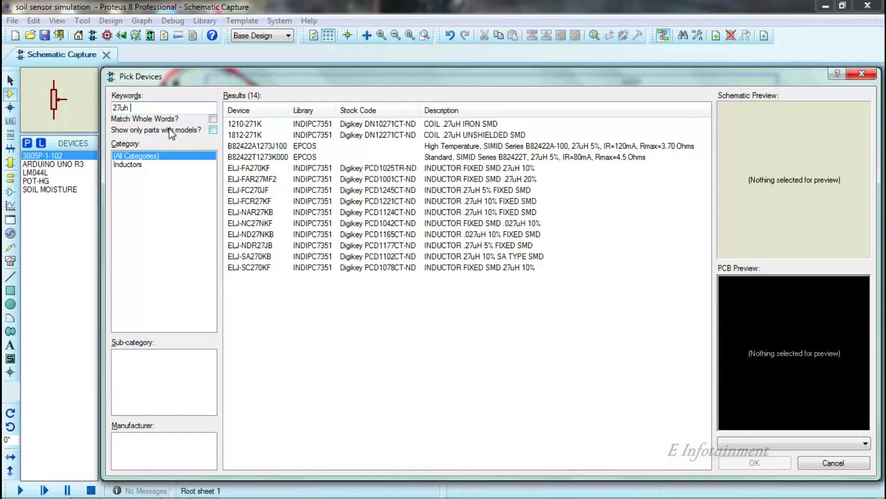
click(136, 165)
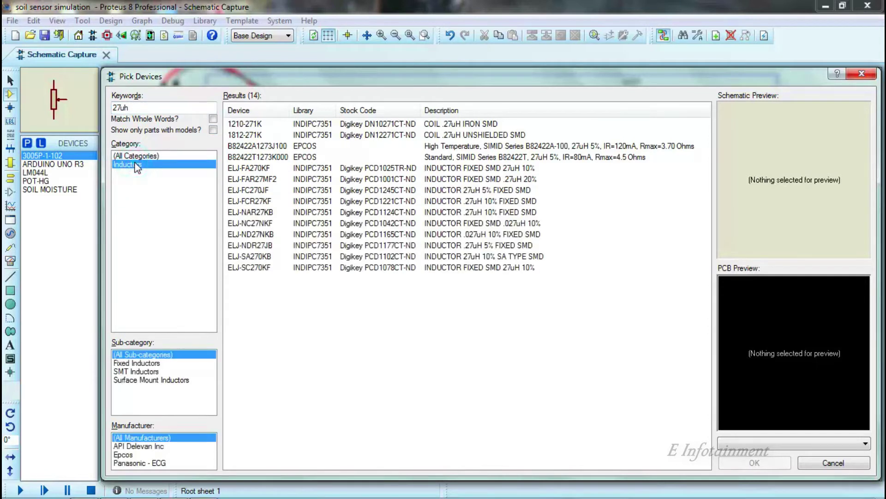
- Go through the listed inductors and compare their descriptions, schematic symbols and footprint previews
click(344, 125)
key(Down)
key(Down)
key(Down)
key(Down)
key(Down)
key(Down)
key(Down)
key(Down)
key(Down)
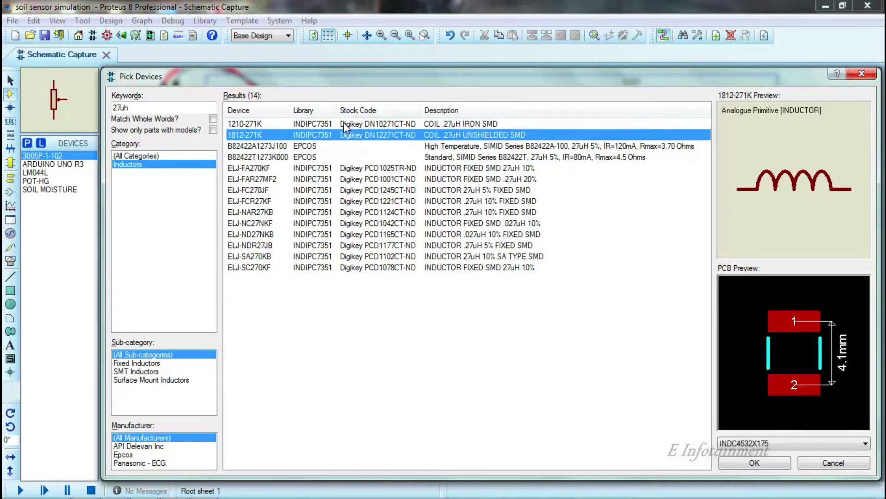
key(Down)
key(Down)
key(Down)
key(Down)
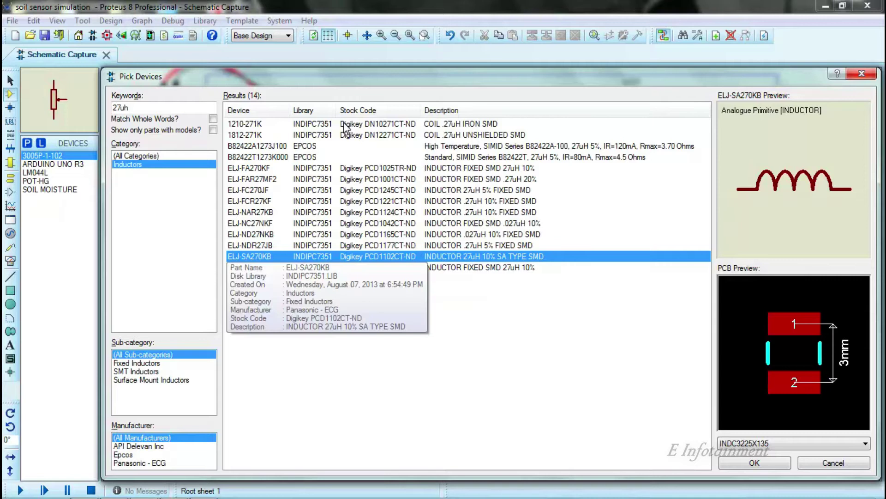
key(Up)
key(Up)
key(Up)
key(Up)
key(Up)
key(Up)
key(Up)
key(Up)
key(Up)
key(Up)
key(Up)
key(Up)
key(Down)
key(Down)
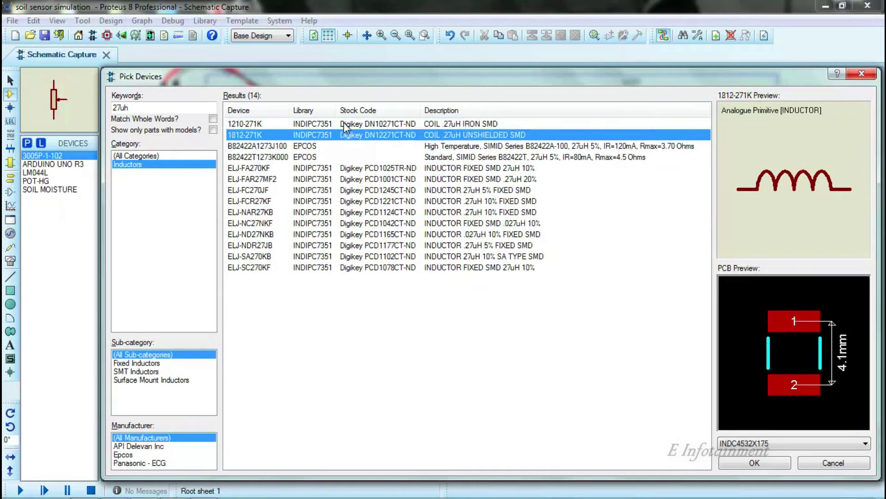
key(Down)
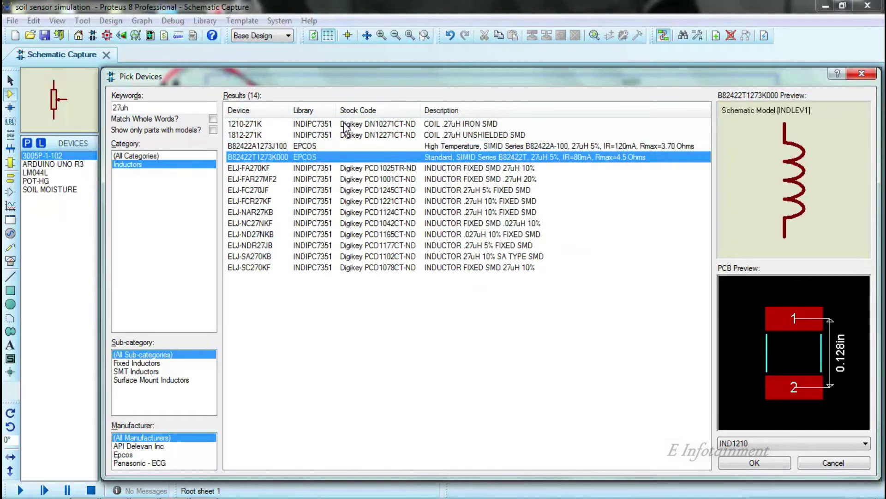
key(Up)
key(Up)
key(Up)
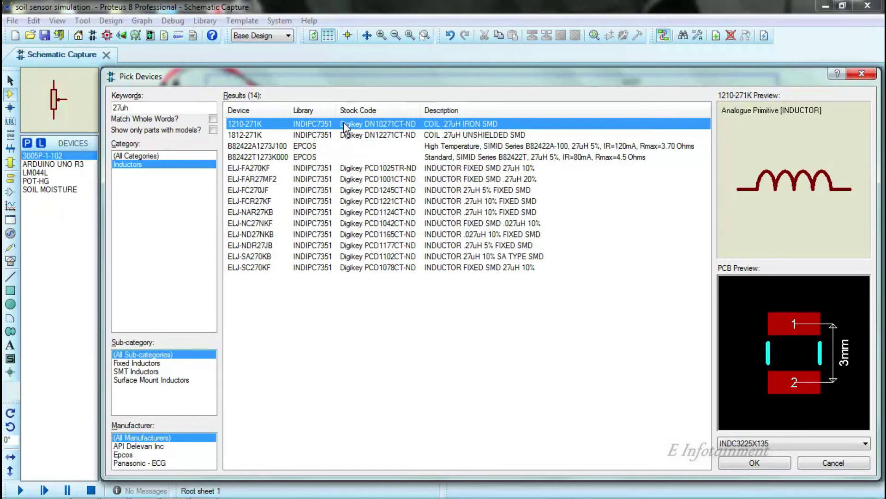
- Add the 1210-271K inductor to the device list and place it below the sensor module, beside RV1
double_click(344, 122)
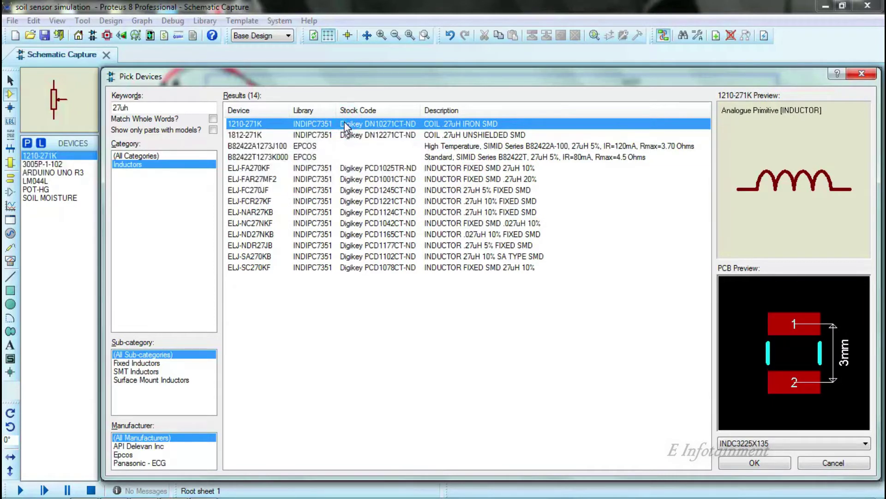
click(767, 463)
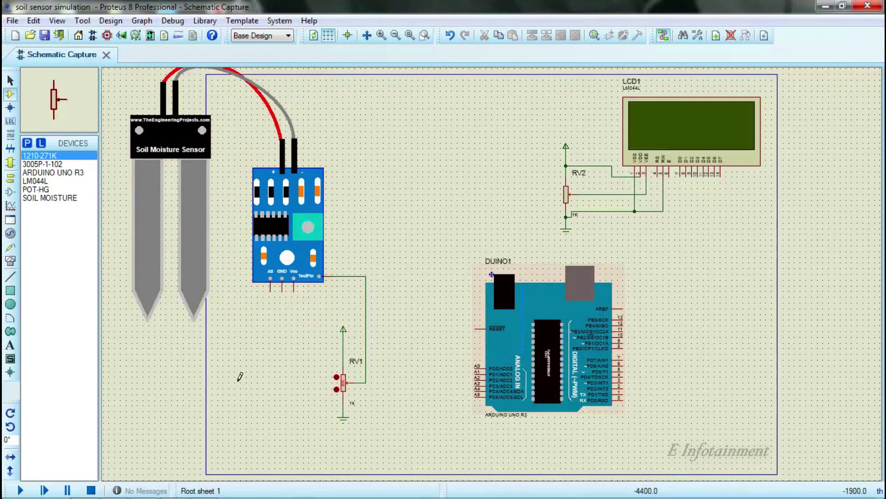
click(234, 350)
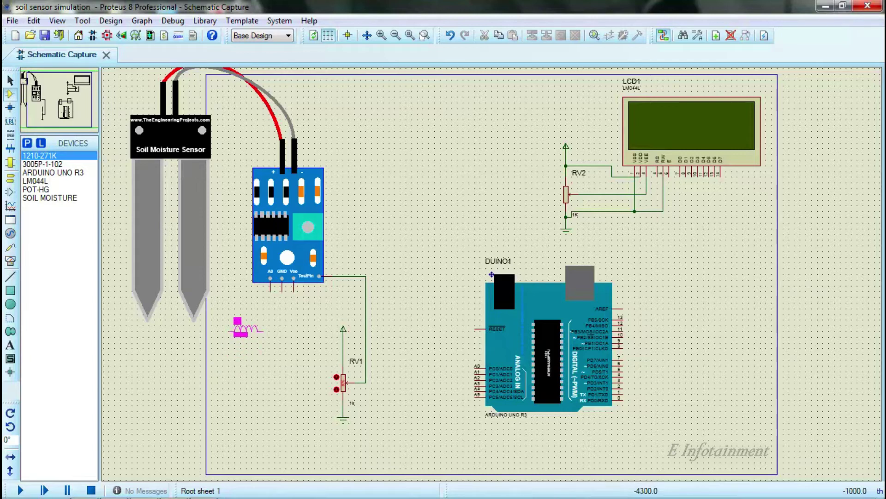
click(239, 346)
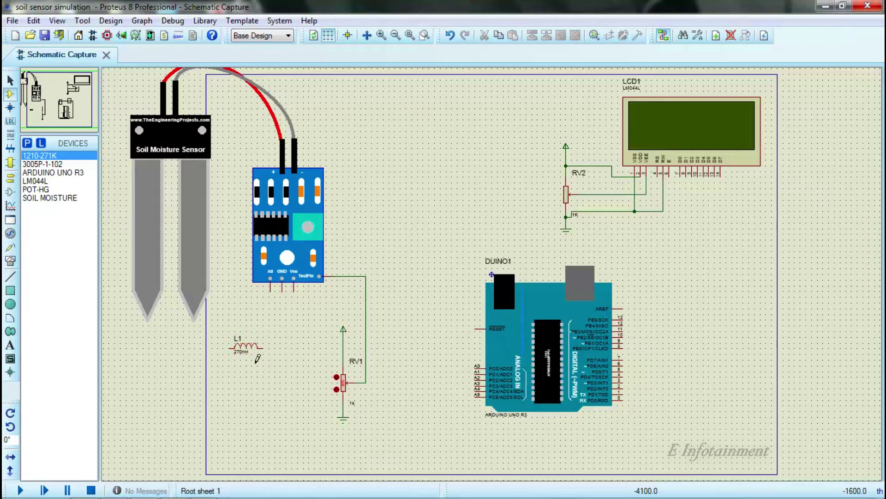
- Search the device library for "100u" and limit the results to the Capacitors category
click(26, 144)
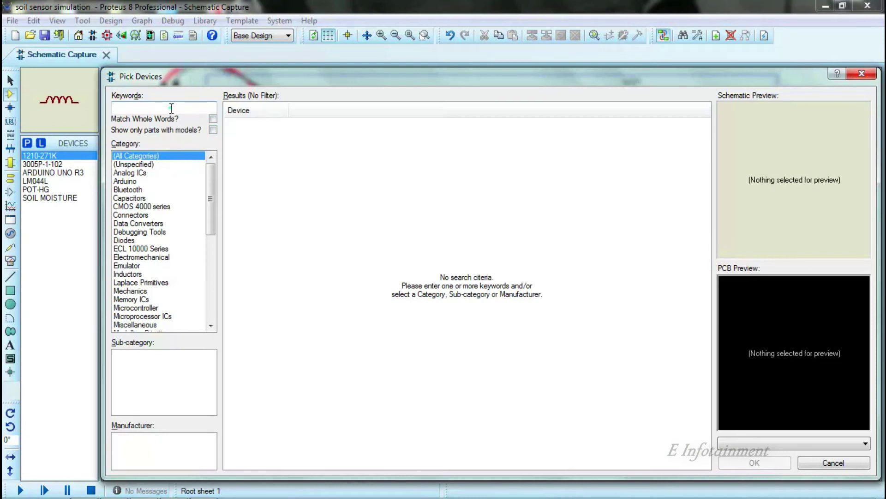
text(1)
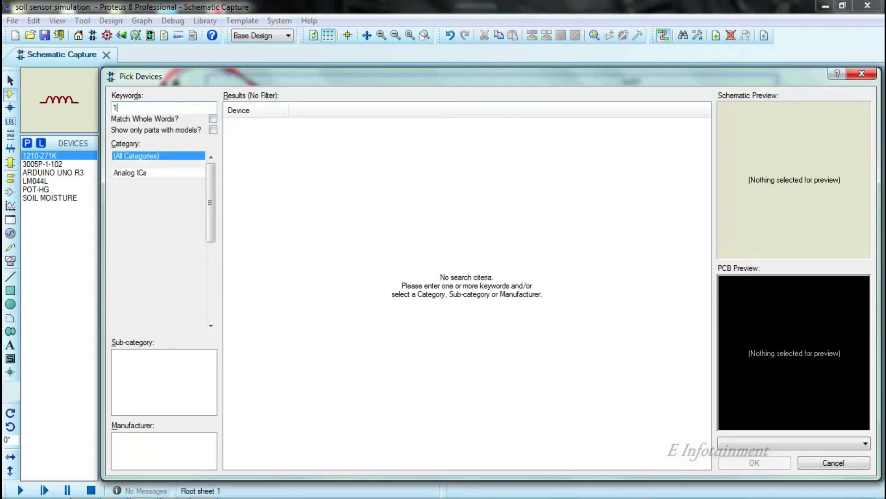
text(00u)
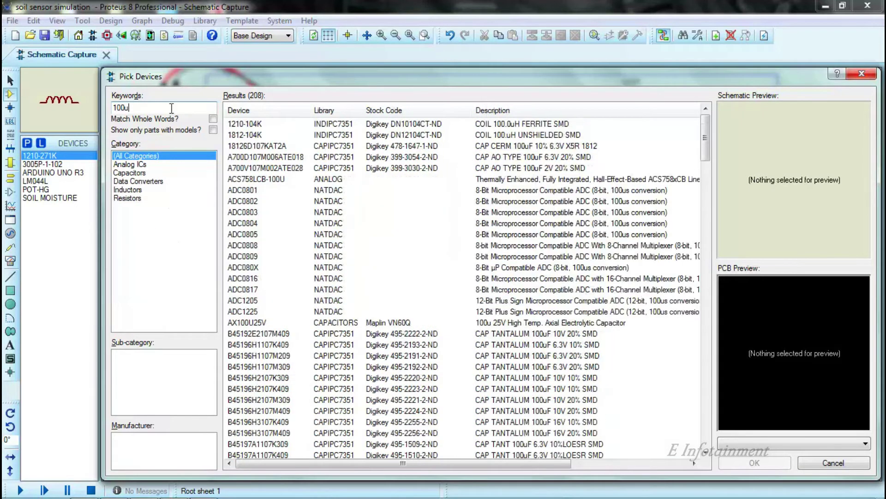
click(138, 172)
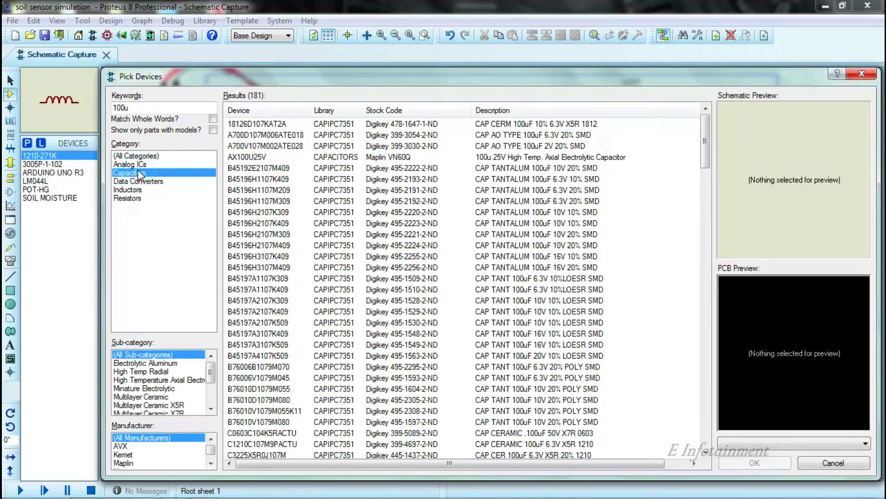
- Compare the first listed capacitors, add A700V107M002ATE028 to the device list and place it directly below inductor L1
click(344, 125)
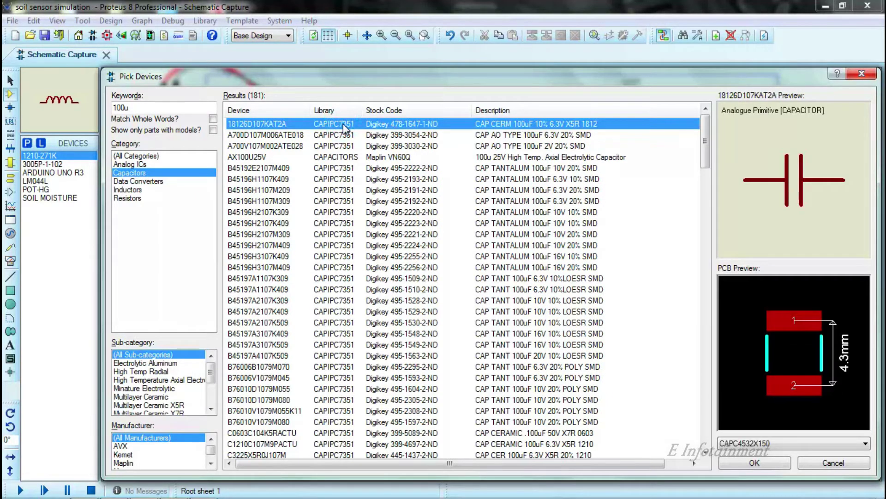
key(Down)
key(Down)
key(Down)
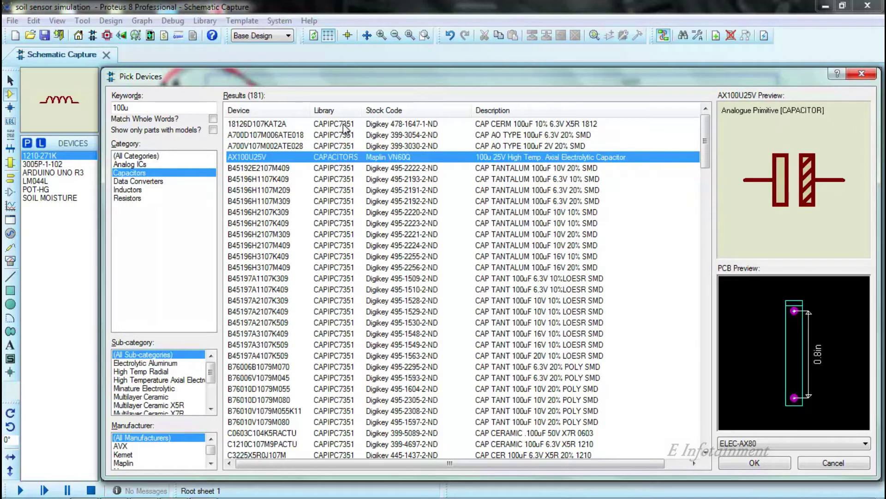
key(Up)
key(Up)
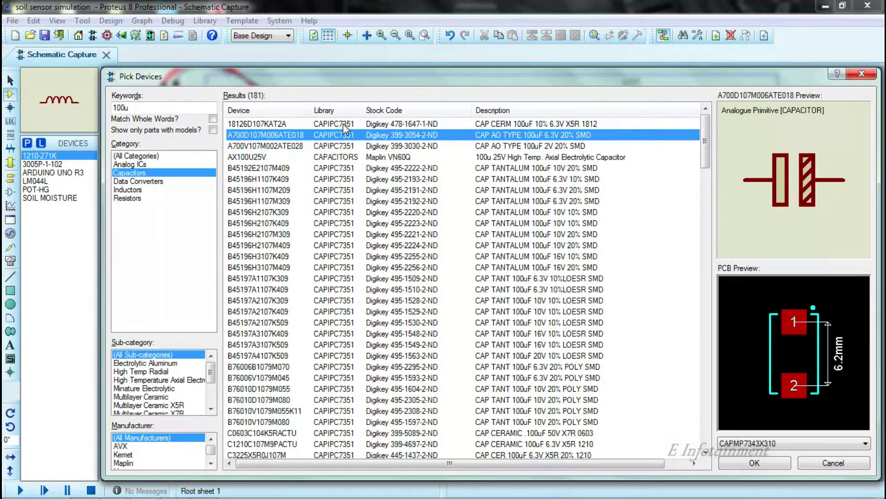
key(Down)
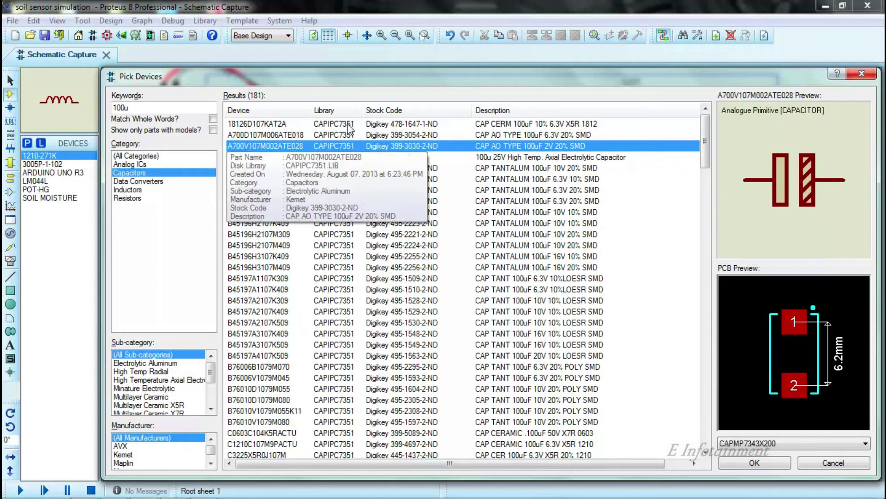
double_click(402, 146)
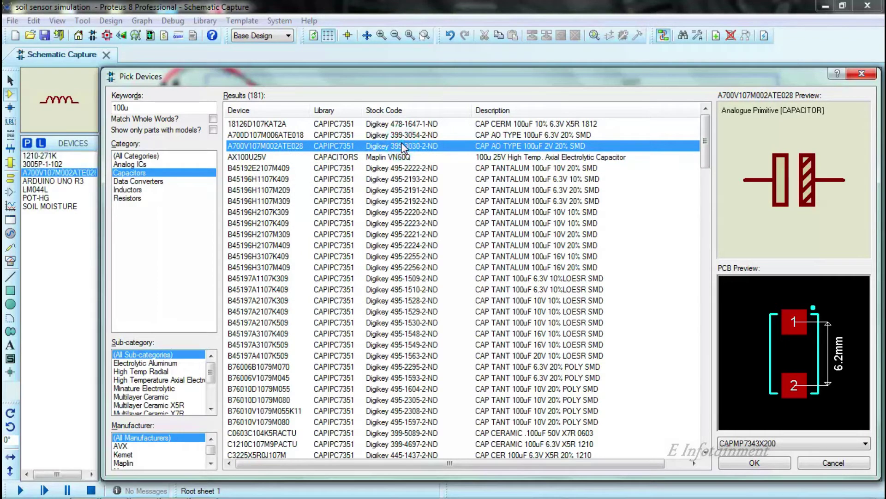
click(774, 464)
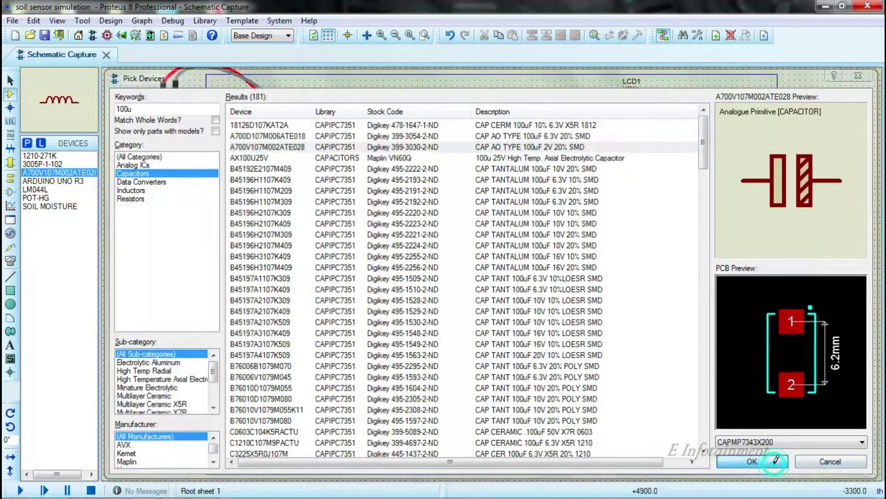
click(239, 386)
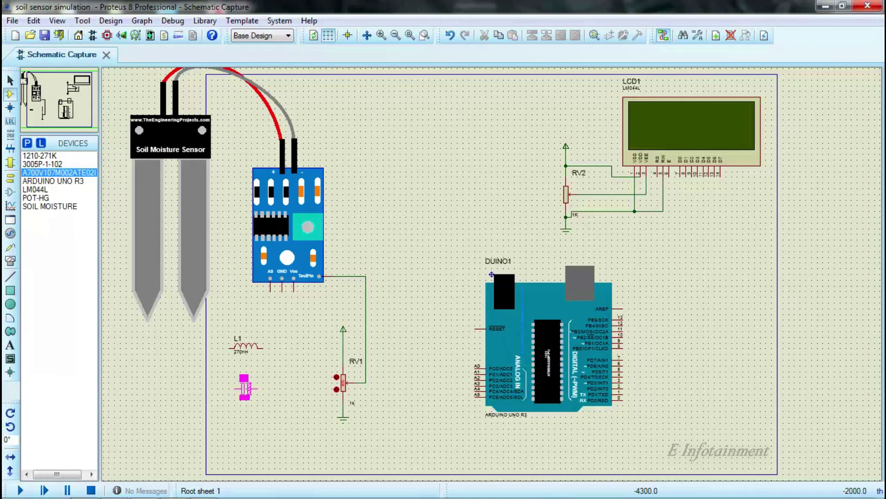
click(245, 381)
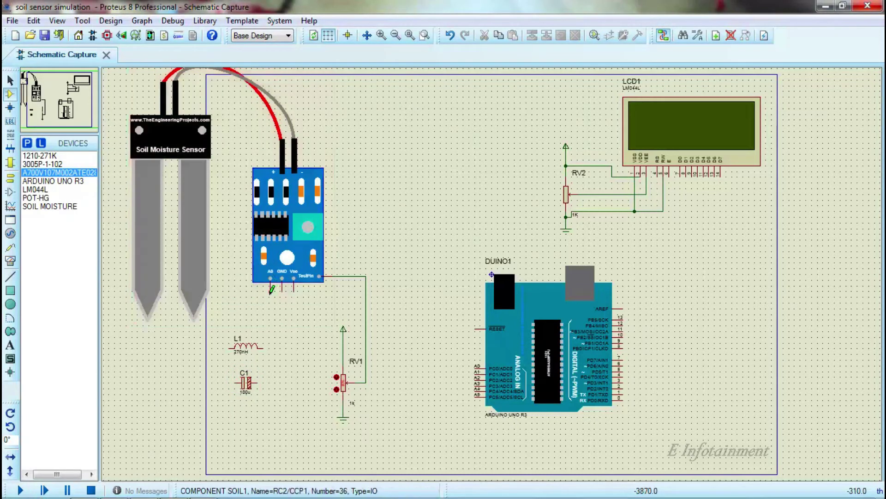
- Wire the soil moisture sensor's A0 pin to L1's near end and L1's other end to capacitor C1
click(270, 291)
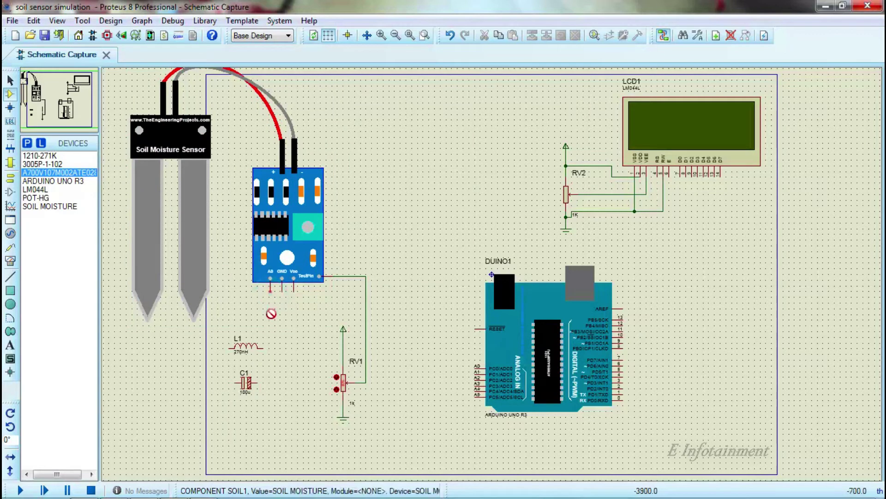
click(265, 346)
click(230, 347)
click(234, 382)
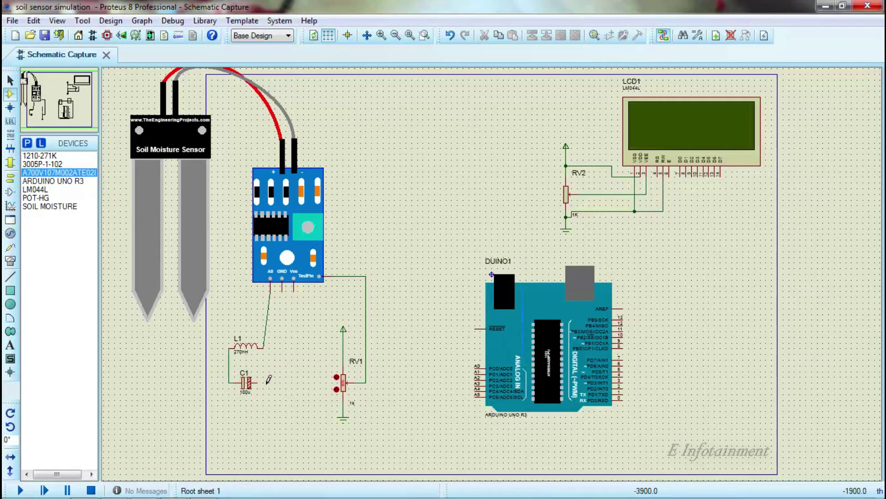
- Place two ground terminals below C1 and the sensor module, wiring one to the sensor's GND pin and the other to C1's free end
click(10, 177)
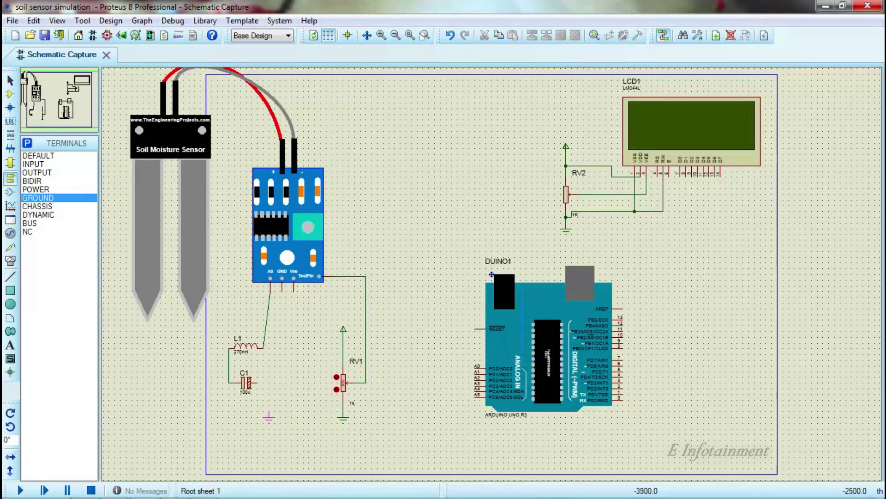
click(263, 416)
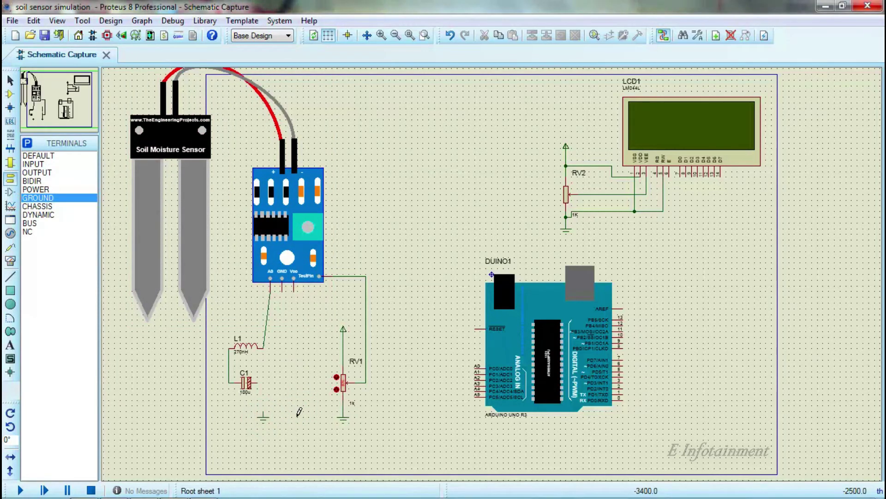
click(281, 416)
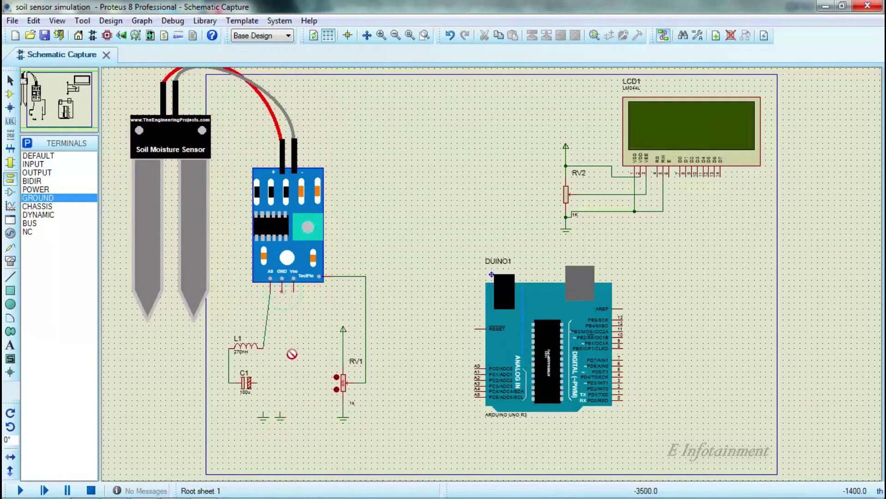
click(281, 410)
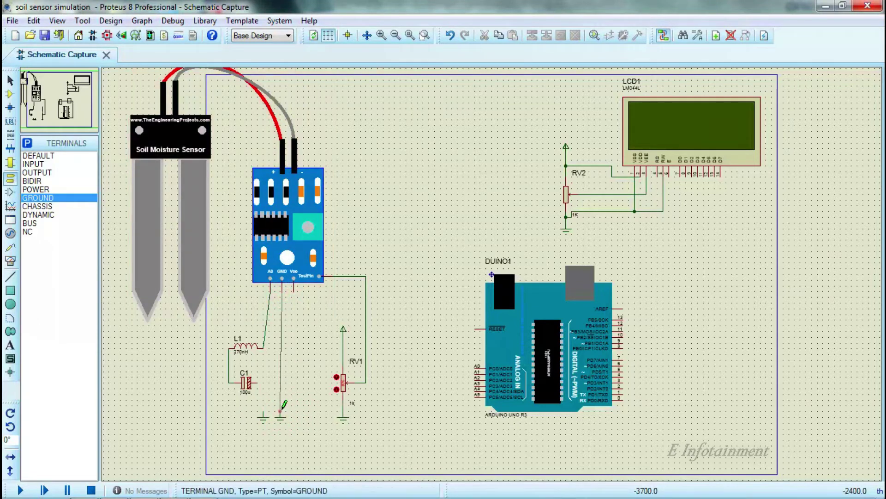
click(256, 382)
click(263, 414)
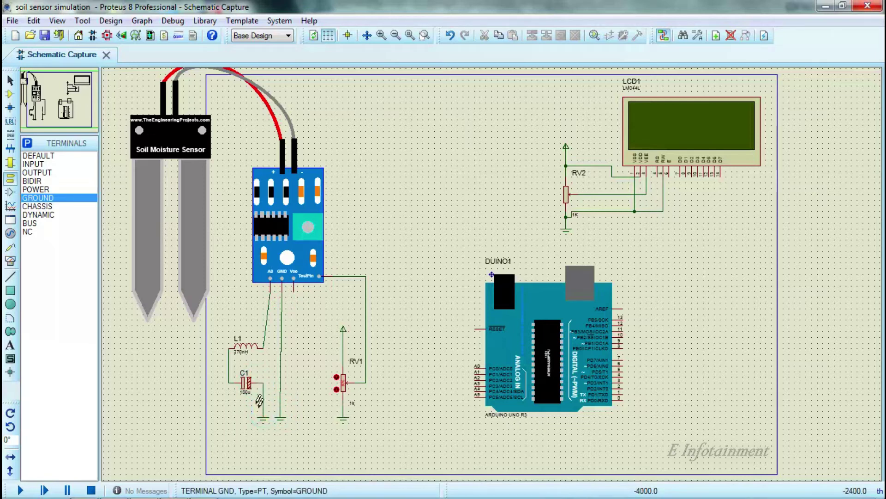
- Wire the node between L1 and C1 to the Arduino's A5 analog pin, routing it below the ground terminals
click(229, 365)
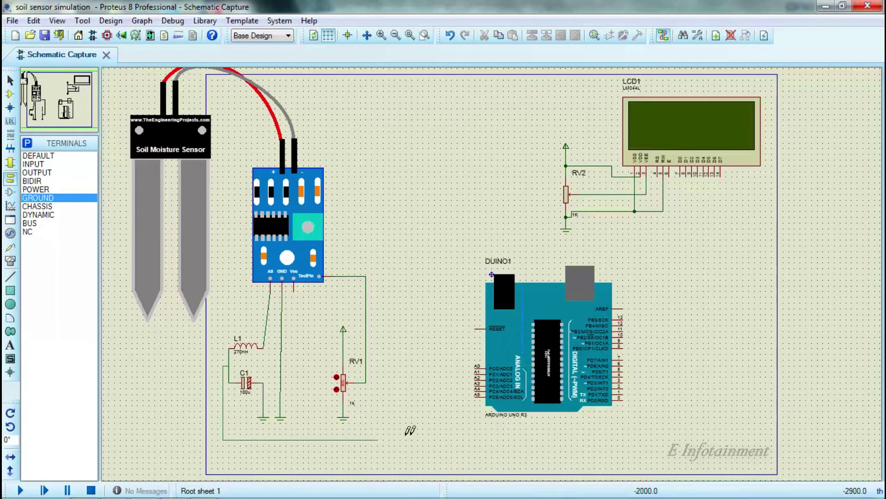
right_click(454, 427)
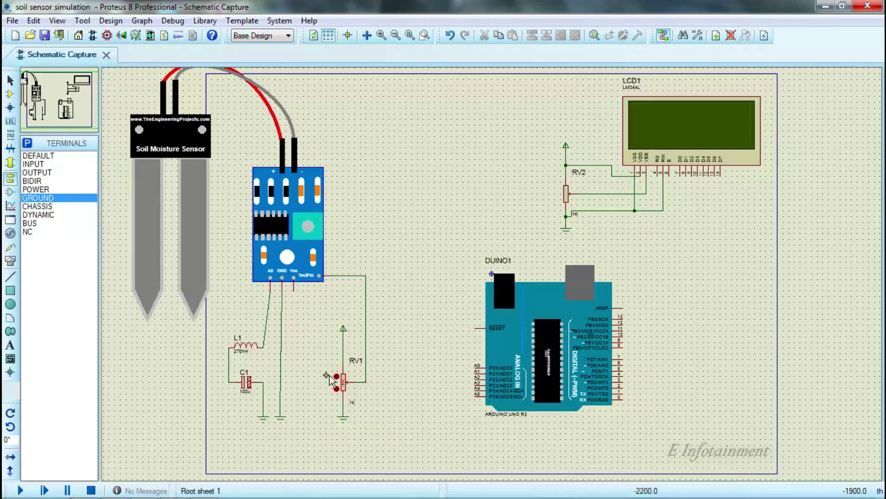
click(228, 364)
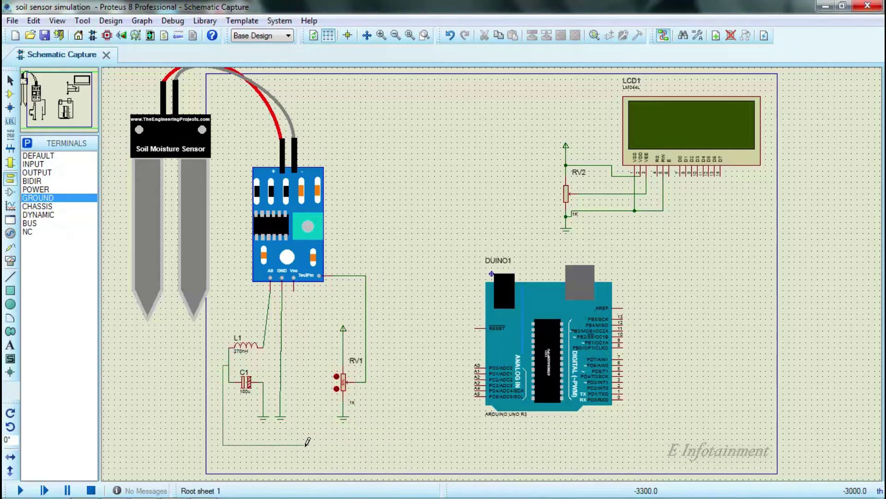
click(464, 431)
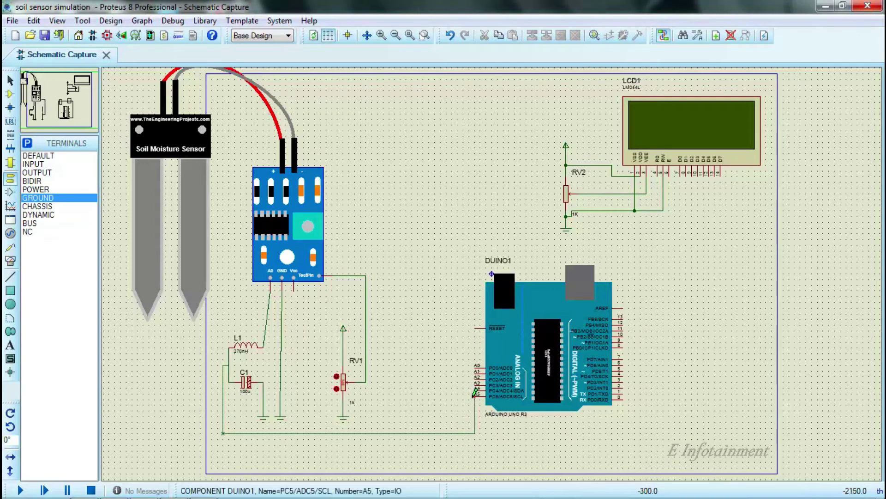
click(476, 395)
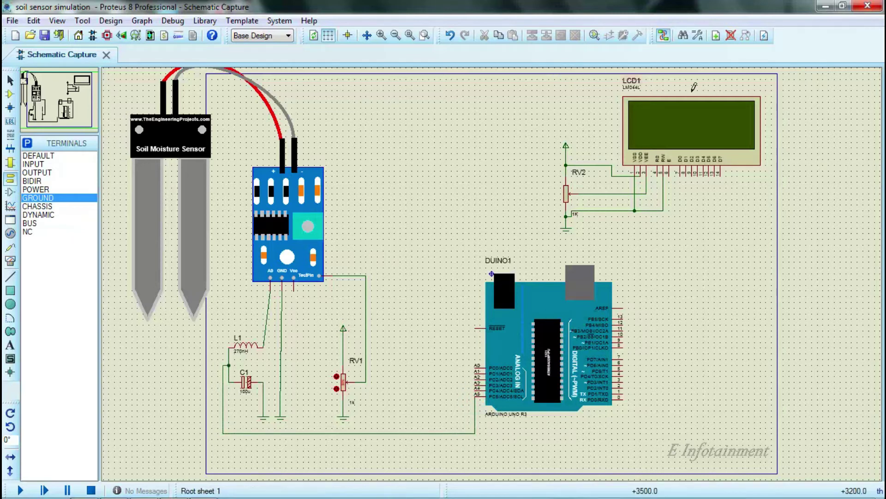
- Place a power terminal below the sensor module, beside RV1's, and wire it to the sensor's Vcc pin
click(31, 189)
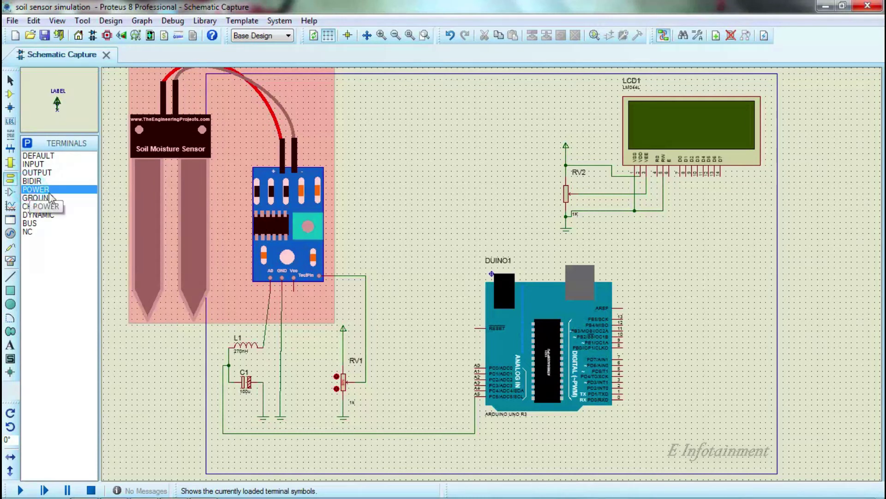
click(314, 334)
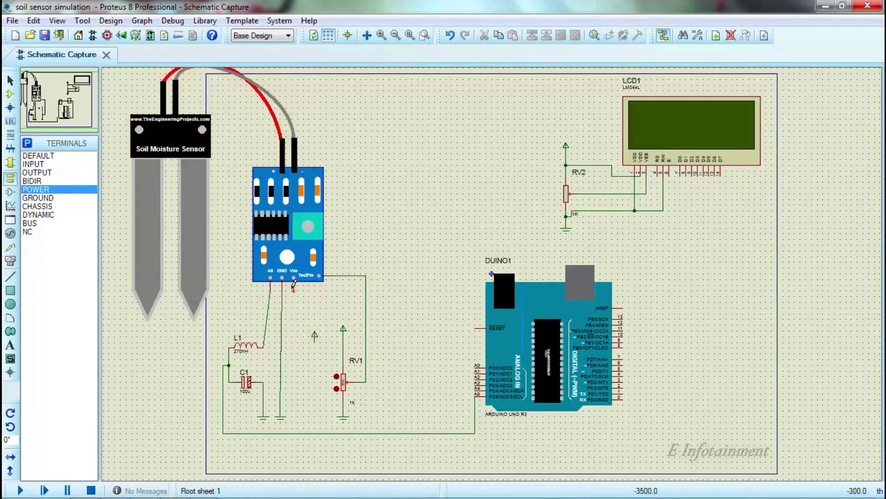
click(293, 289)
click(315, 335)
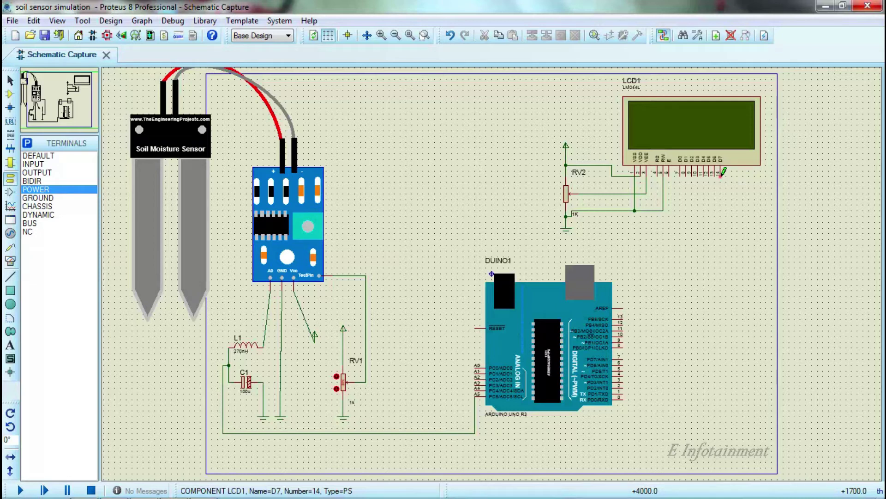
- Wire the LCD's D7, D6, D5 and D4 pins to the Arduino's digital pins 8, 9, 10 and 11 respectively
click(721, 175)
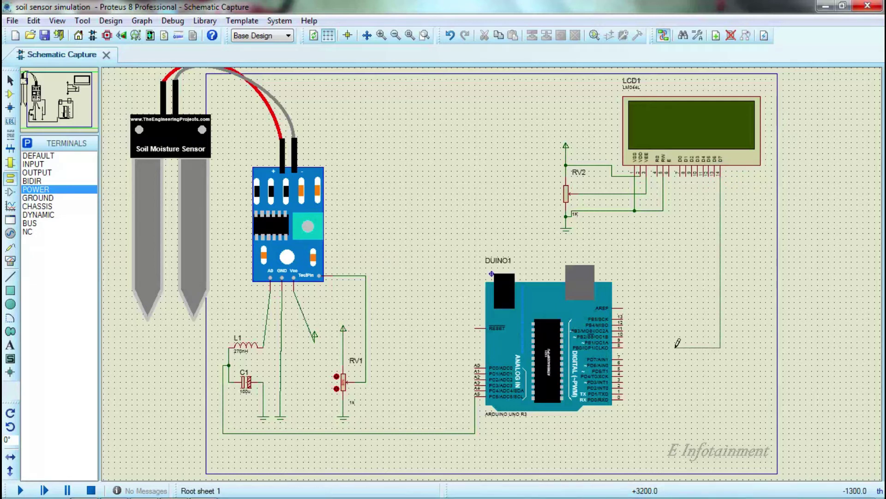
click(623, 347)
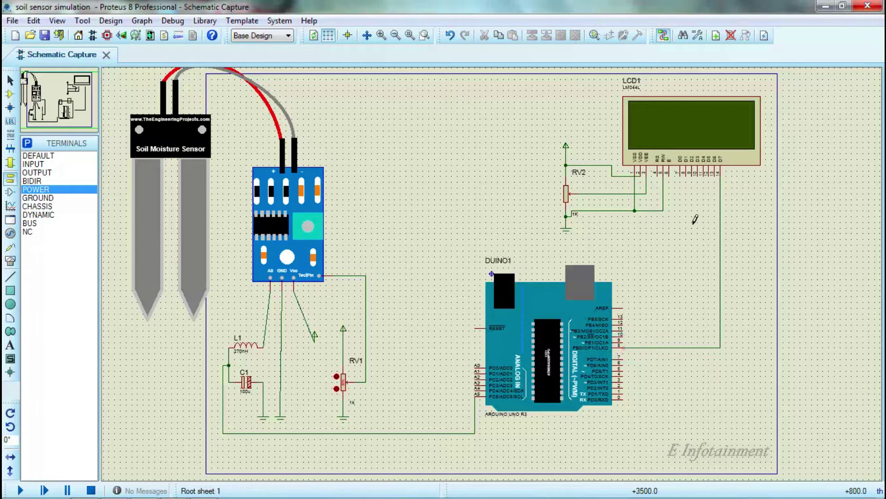
click(715, 174)
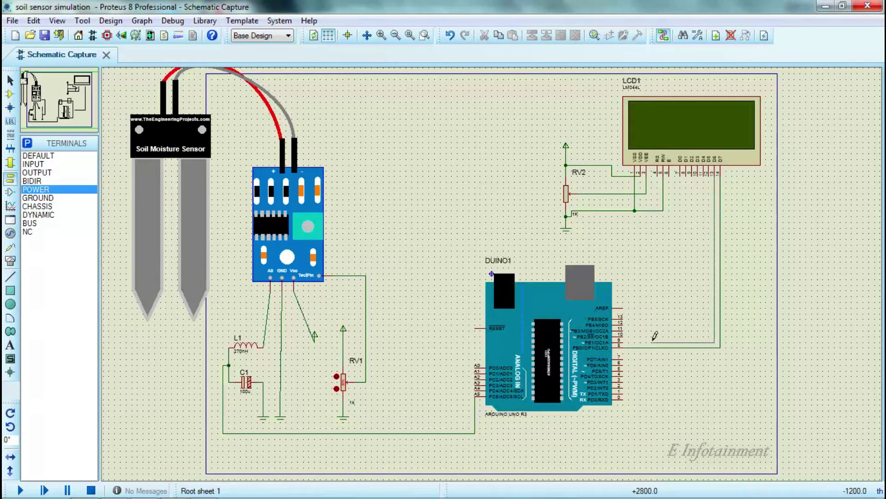
click(624, 338)
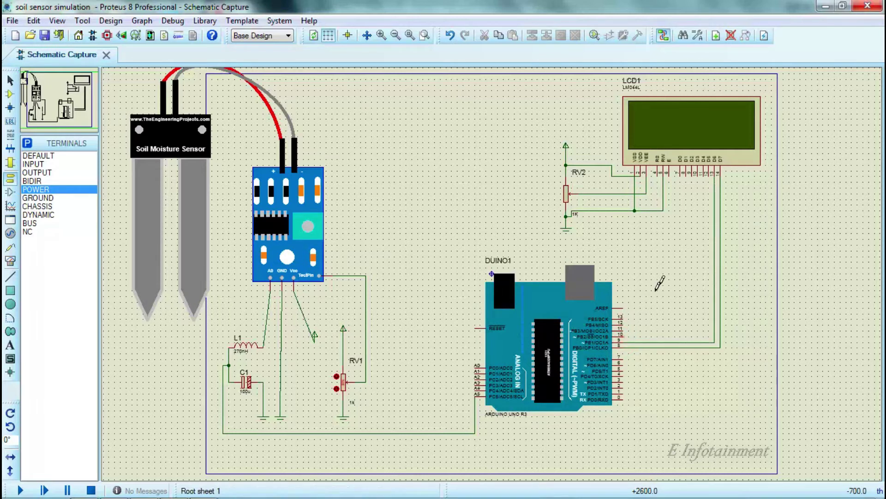
click(710, 175)
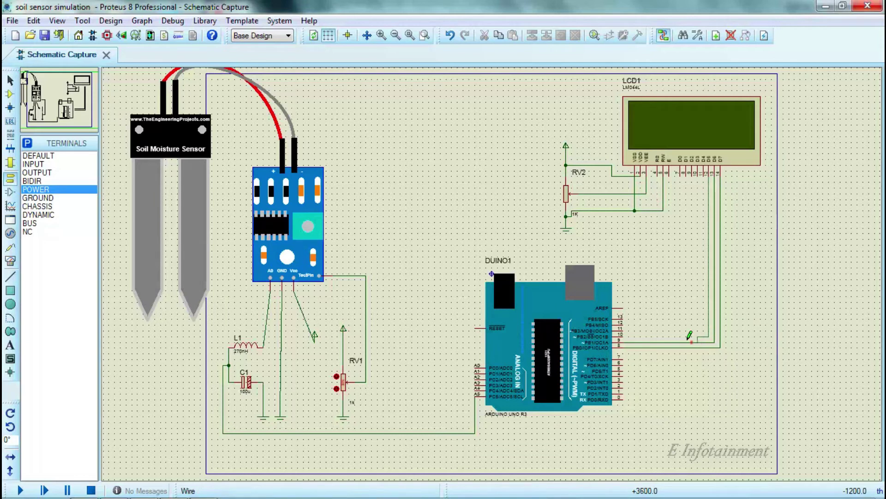
click(623, 336)
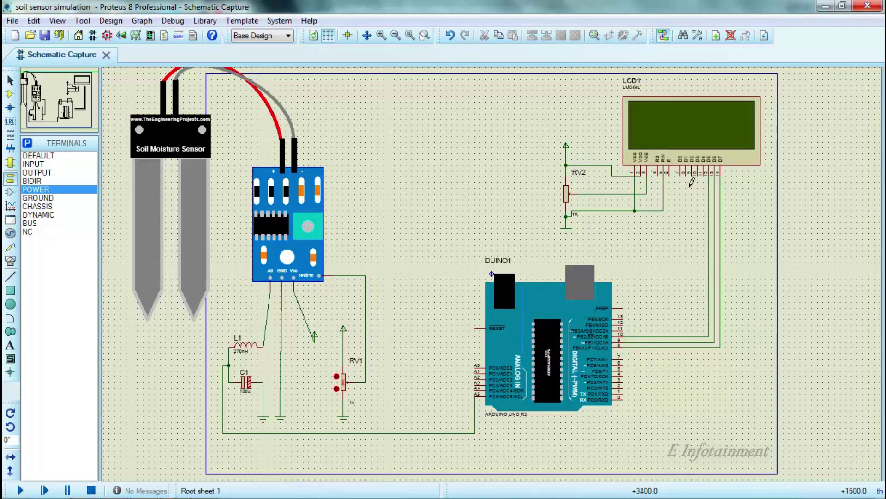
click(705, 171)
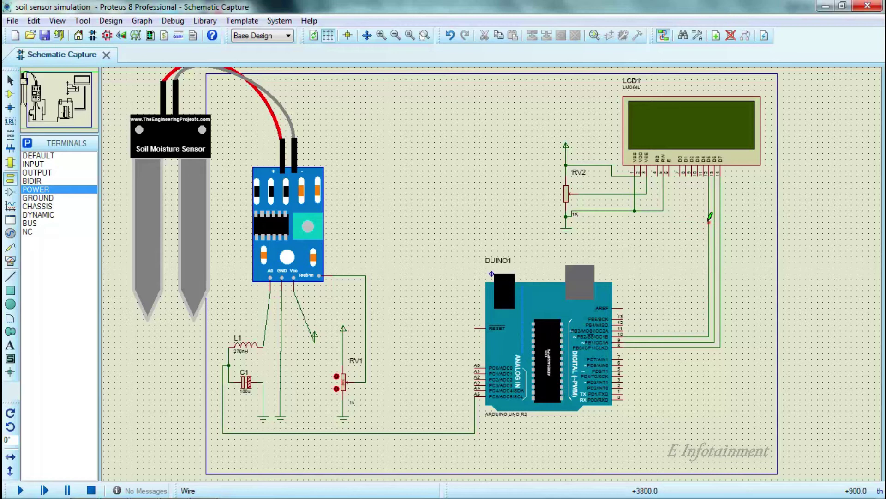
click(703, 175)
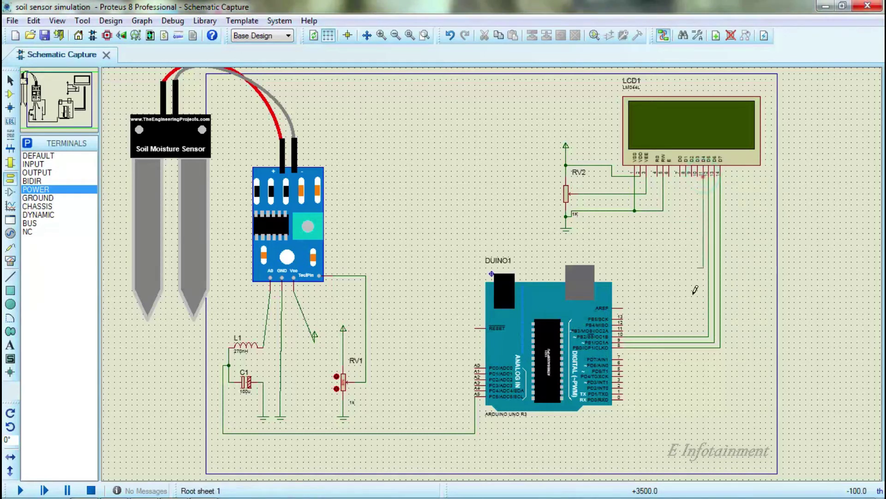
click(624, 328)
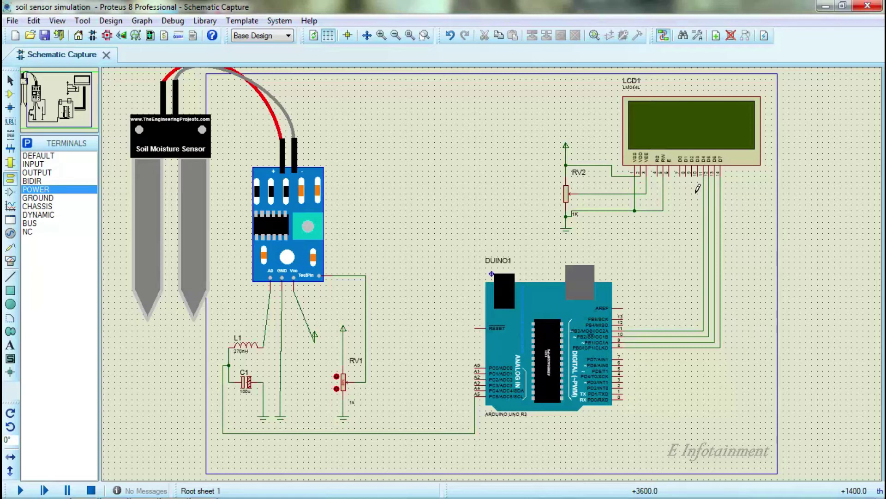
- Wire the LCD's E pin to Arduino digital pin 12 and its RS pin to digital pin 13
click(668, 175)
click(628, 325)
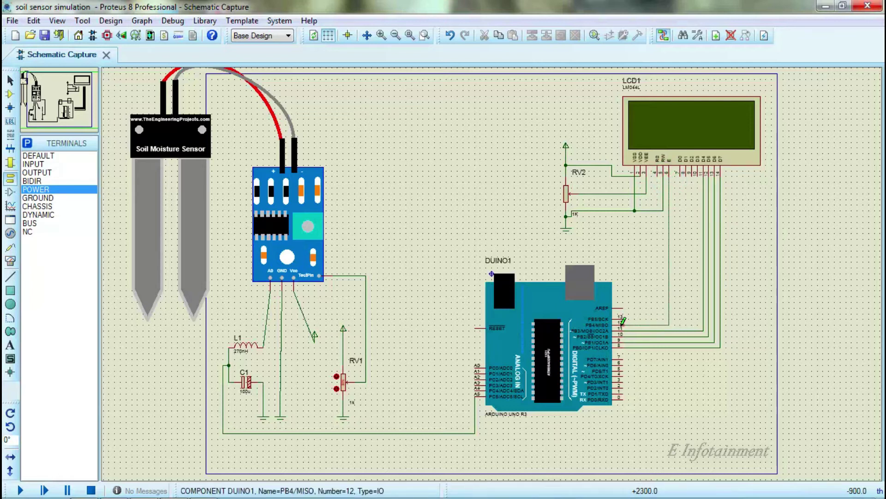
click(660, 174)
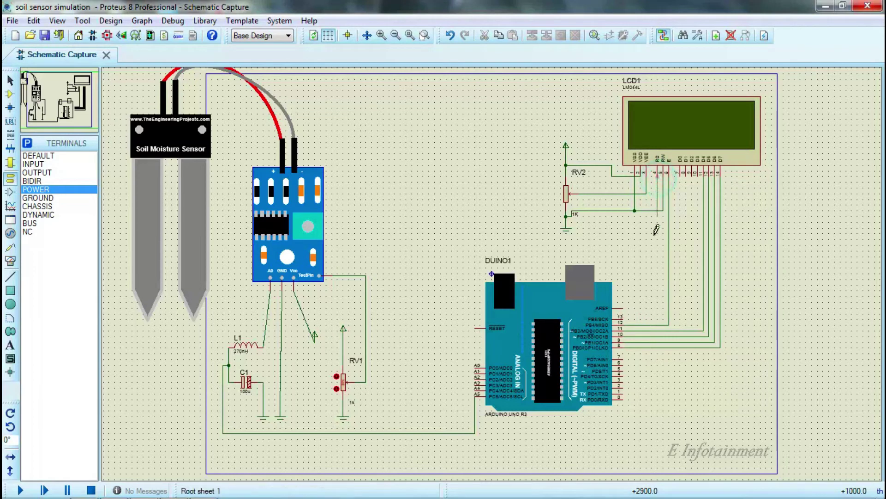
click(626, 317)
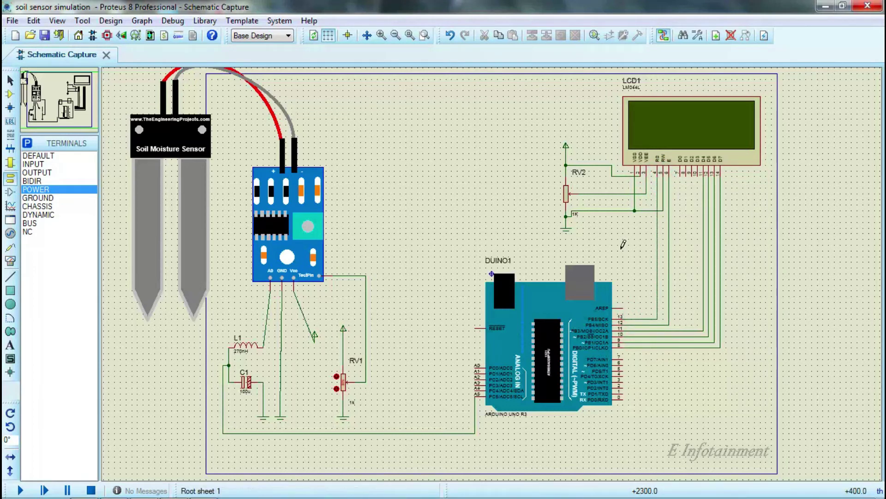
- Load SoilMoistureSensorTEP from the Desktop's Soil Moisture Sensor Library for Proteus, Proteus Library folder, as the soil moisture sensor's HEX file
double_click(289, 231)
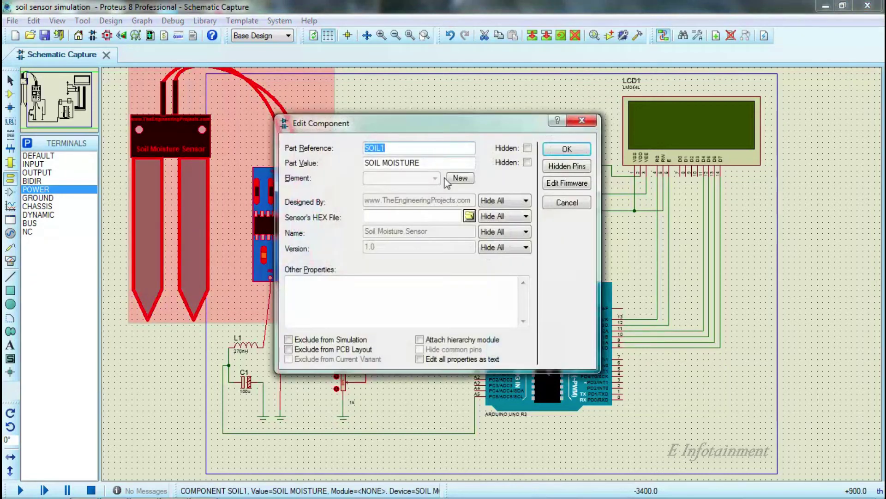
click(470, 216)
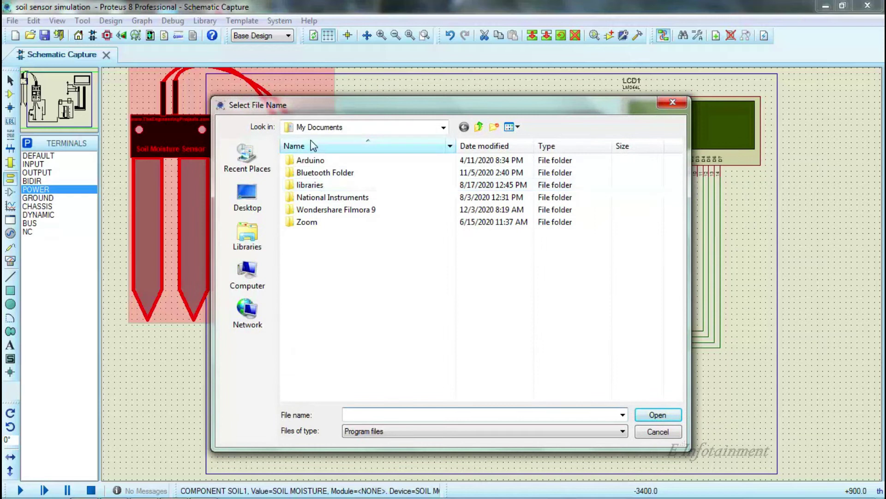
click(248, 203)
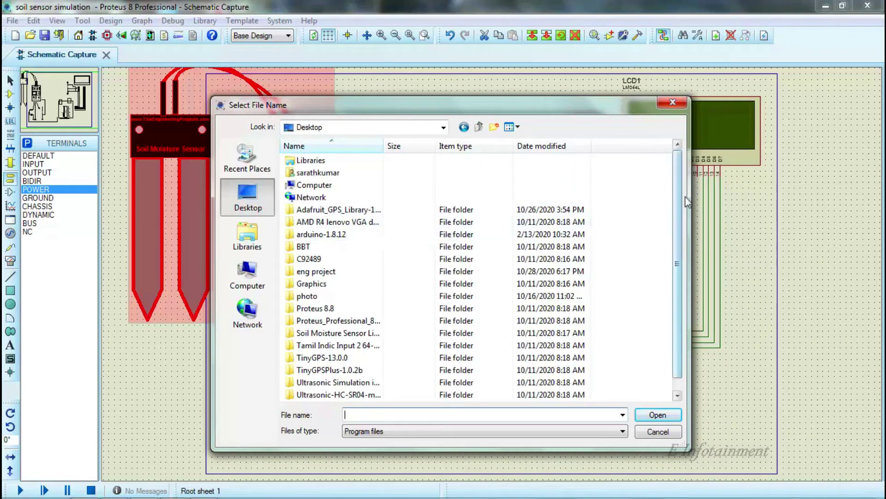
drag(677, 193, 677, 256)
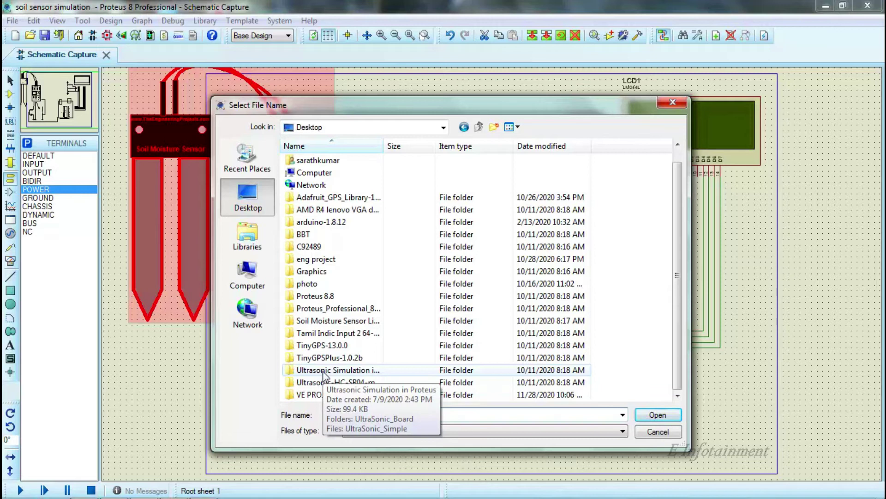
double_click(334, 322)
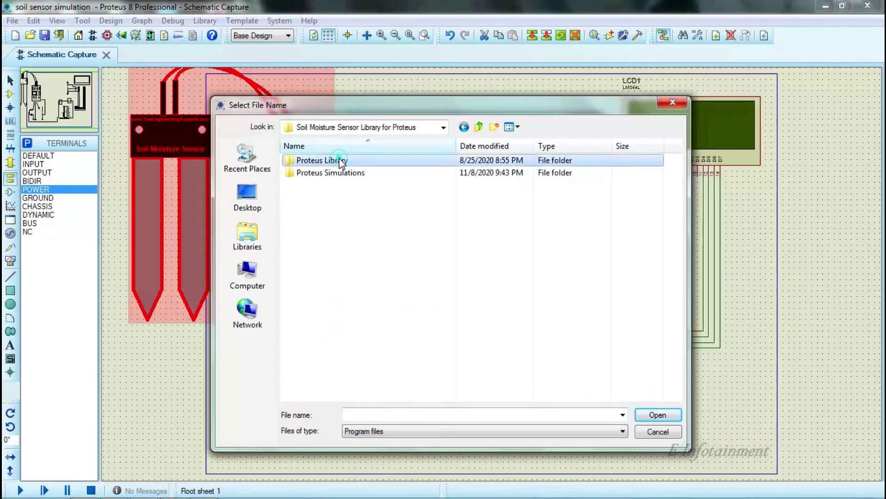
double_click(342, 161)
click(342, 160)
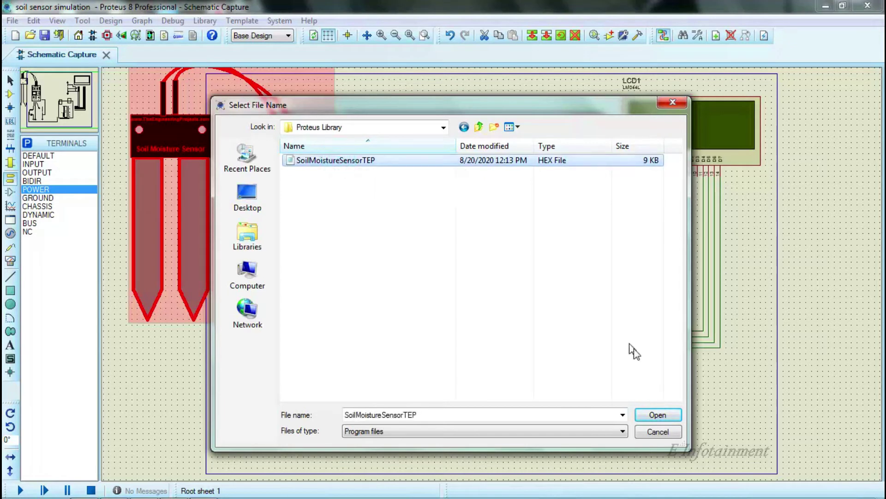
click(648, 415)
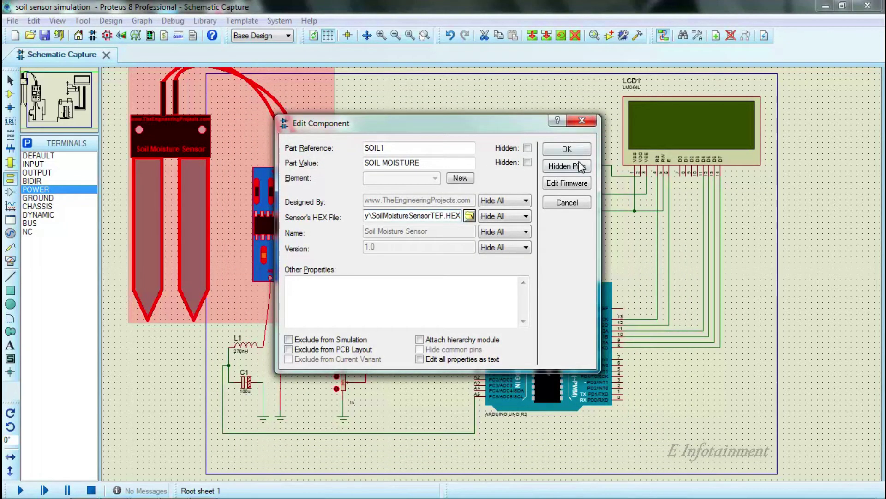
click(567, 151)
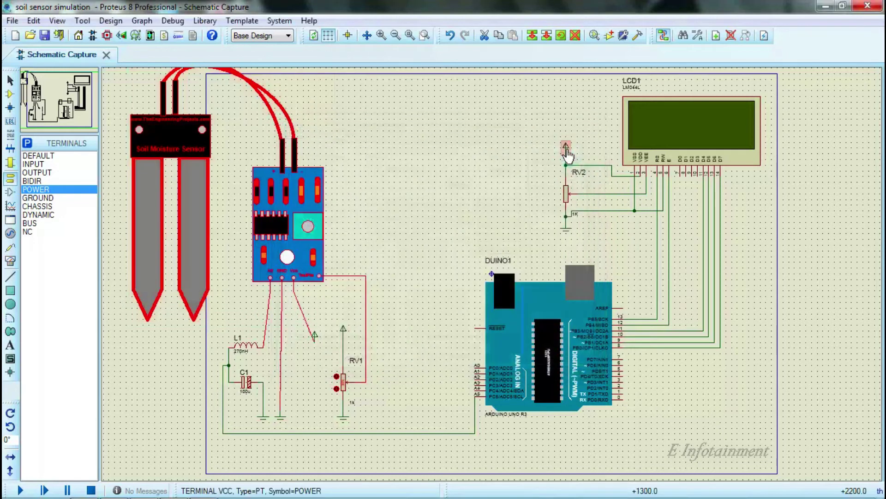
click(504, 150)
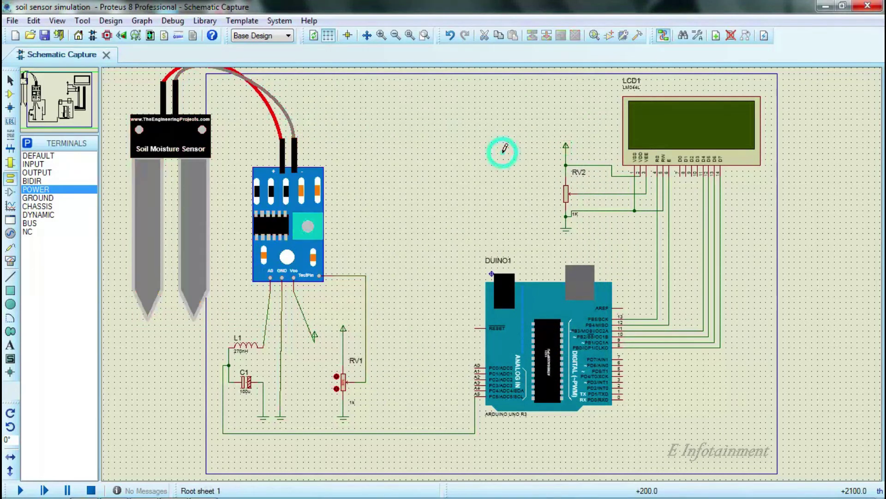
- Check the Program File property of the Arduino Uno component, and switch to the Arduino_Code sketch in the Arduino IDE
double_click(526, 300)
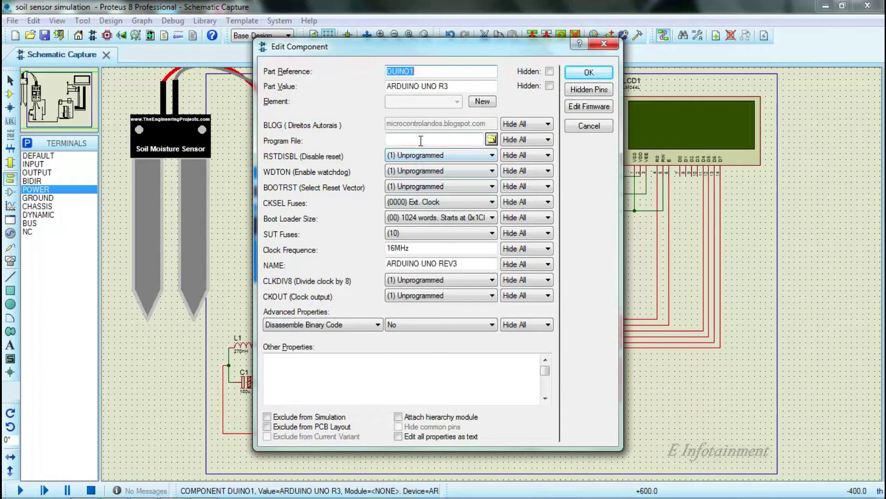
click(576, 74)
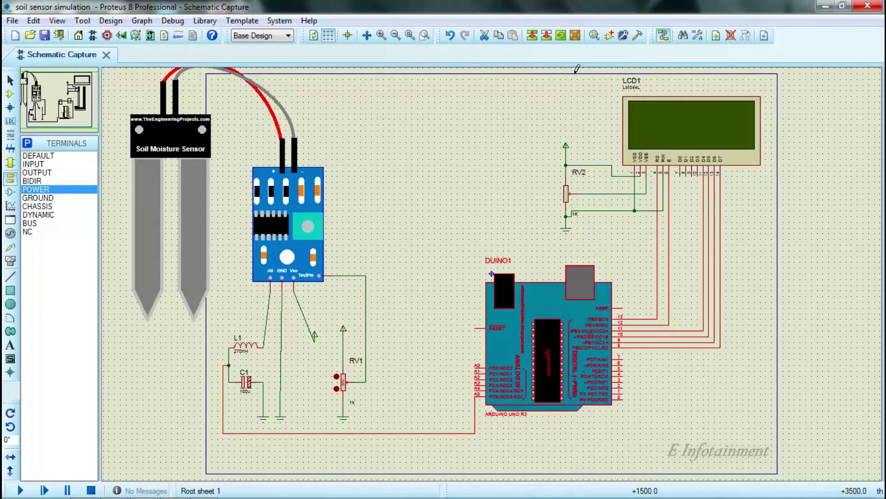
mouse_move(185, 494)
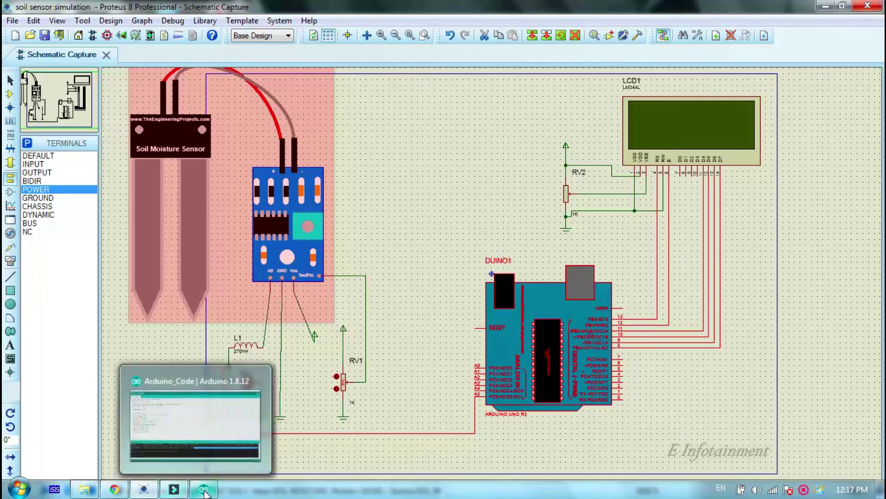
click(204, 491)
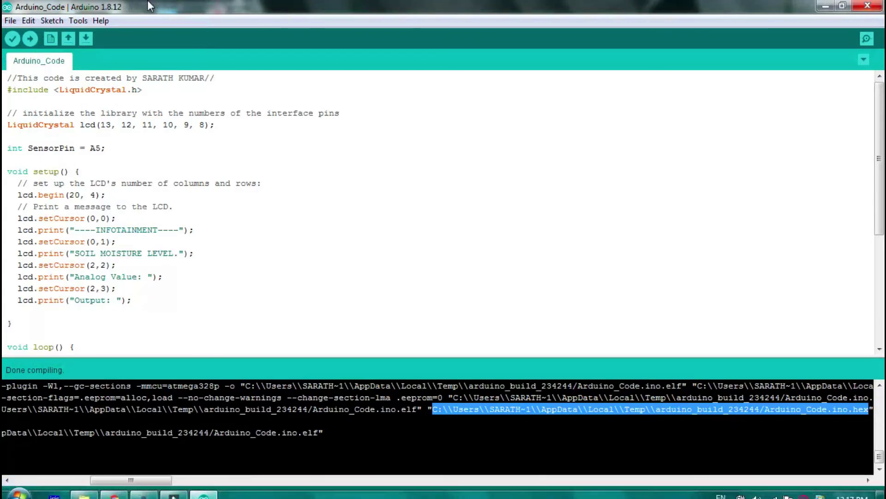
- Examine the sketch's LCD pin list, sensor pin assignment, and the setup and loop functions
drag(101, 121, 208, 122)
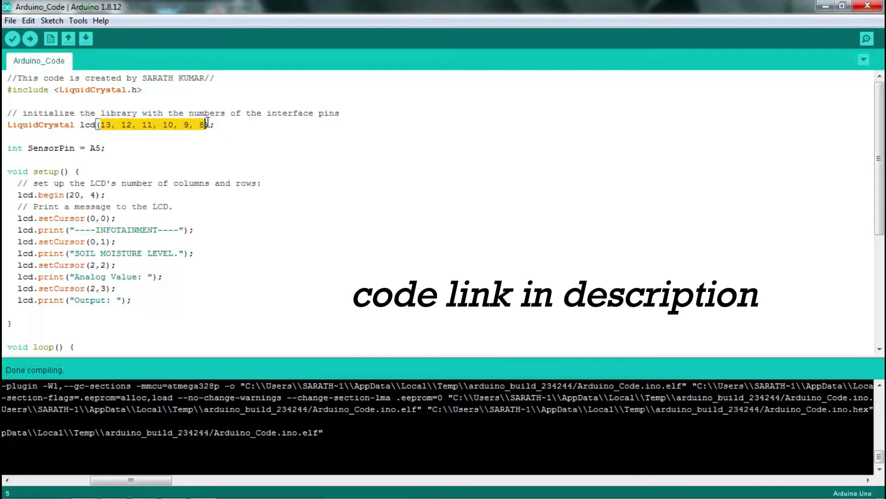
click(217, 137)
drag(101, 149, 86, 153)
click(119, 160)
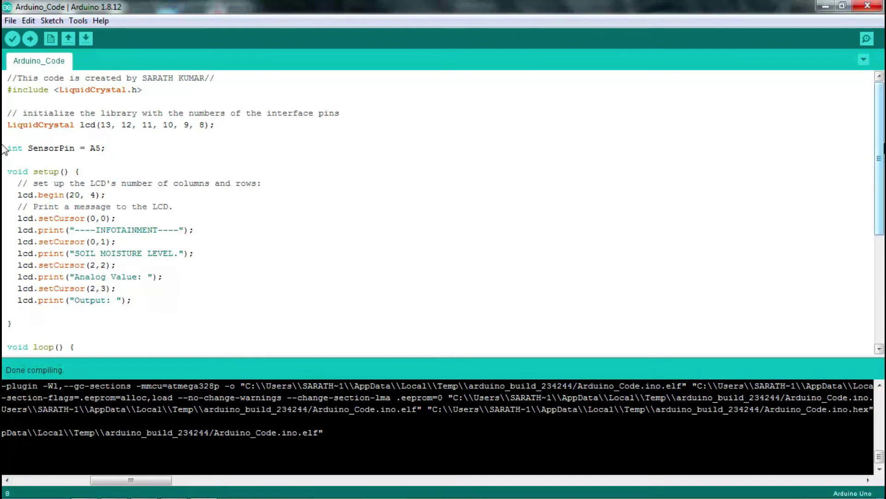
scroll(5, 184, down, 4)
scroll(5, 222, down, 2)
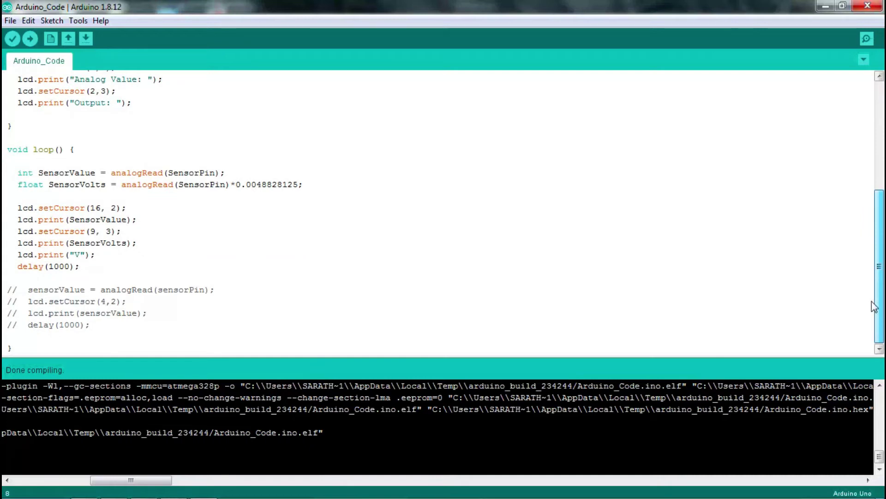
drag(879, 289, 881, 264)
scroll(2, 267, up, 1)
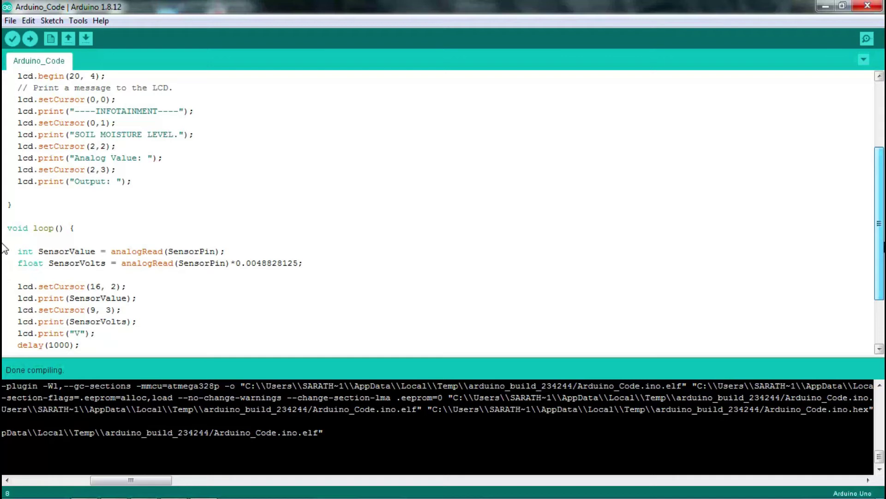
scroll(5, 250, down, 1)
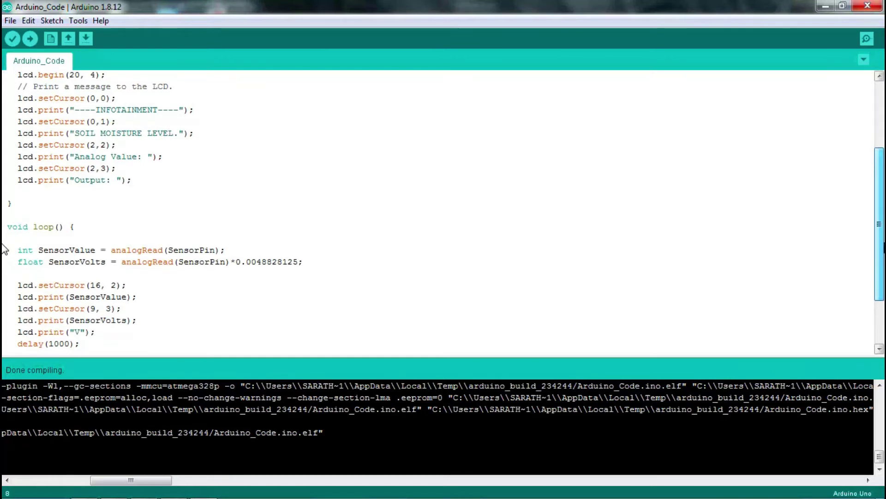
scroll(4, 249, up, 4)
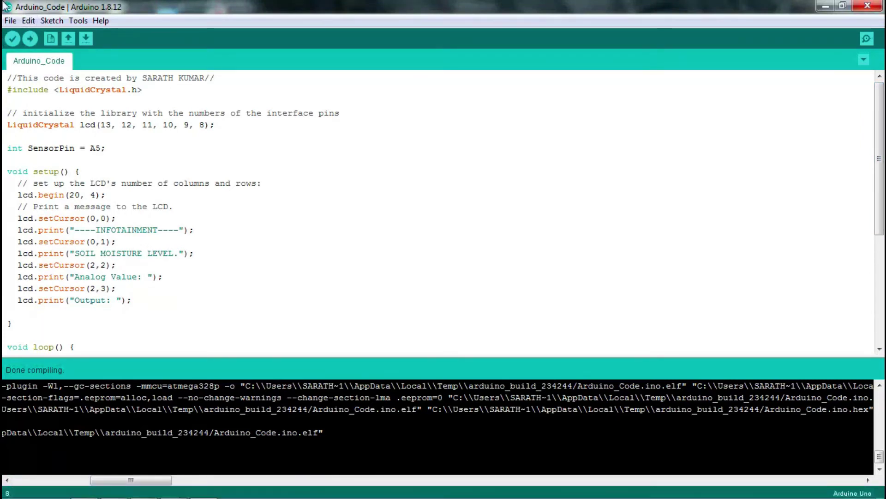
- Compile the sketch and select the full path of Arduino_Code.ino.hex in the compiler output
click(13, 38)
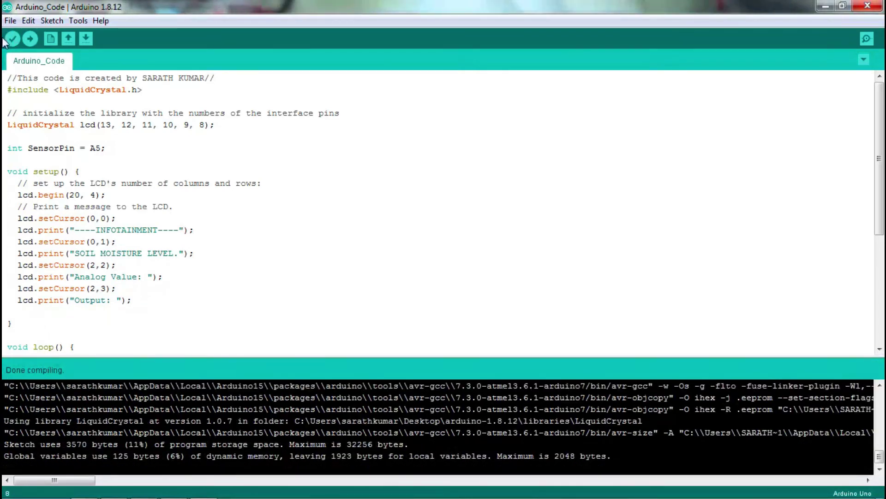
drag(40, 476, 140, 471)
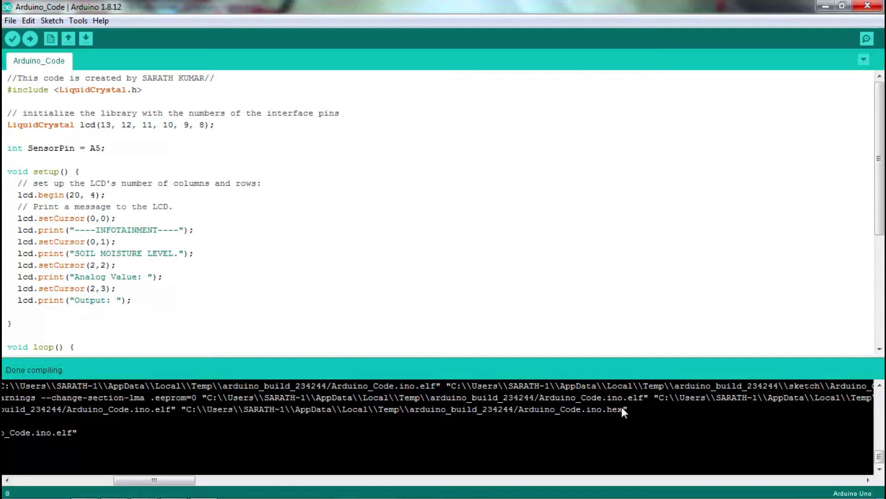
drag(621, 406, 598, 409)
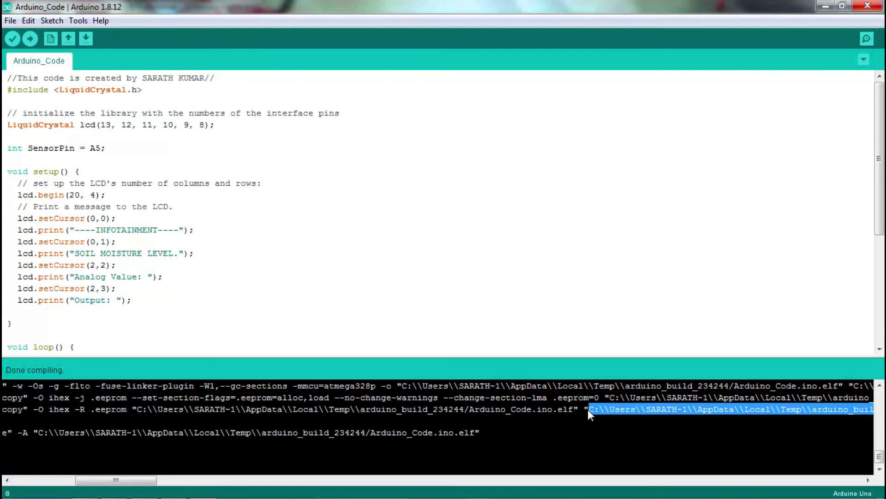
mouse_move(28, 496)
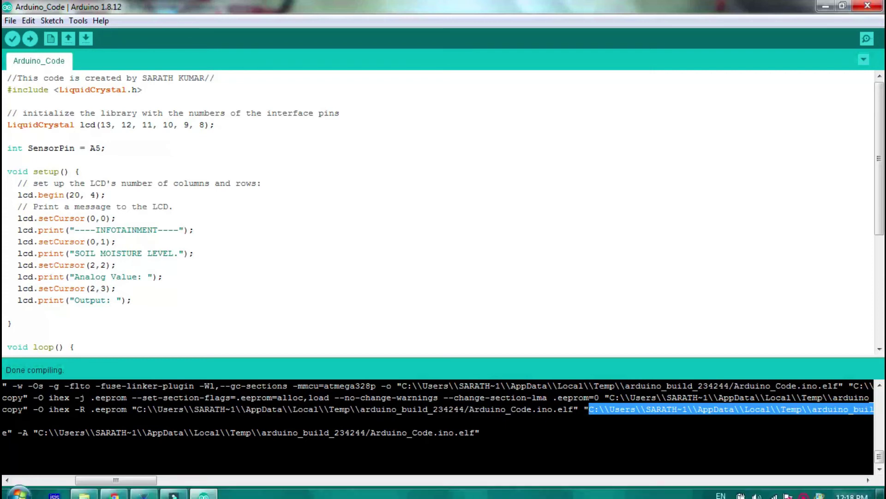
- Switch back to the Proteus schematic and paste the copied Arduino_Code.ino.hex path as the Arduino Uno's Program File
mouse_move(174, 493)
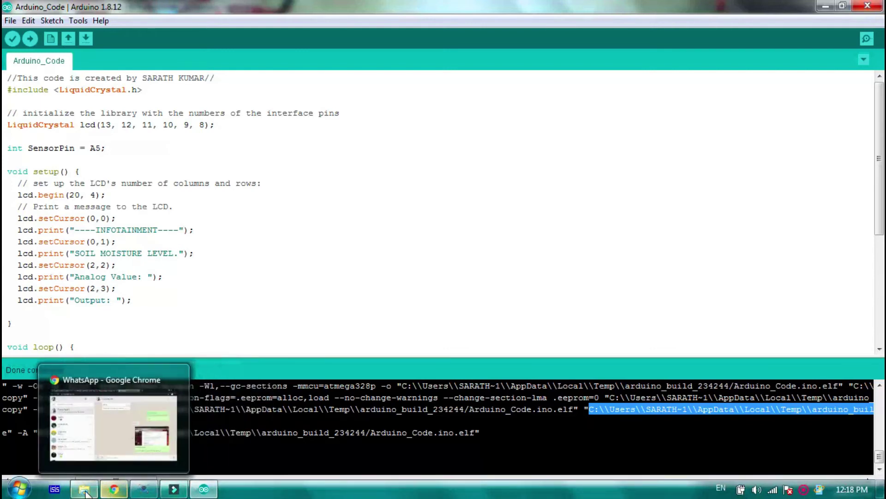
click(135, 489)
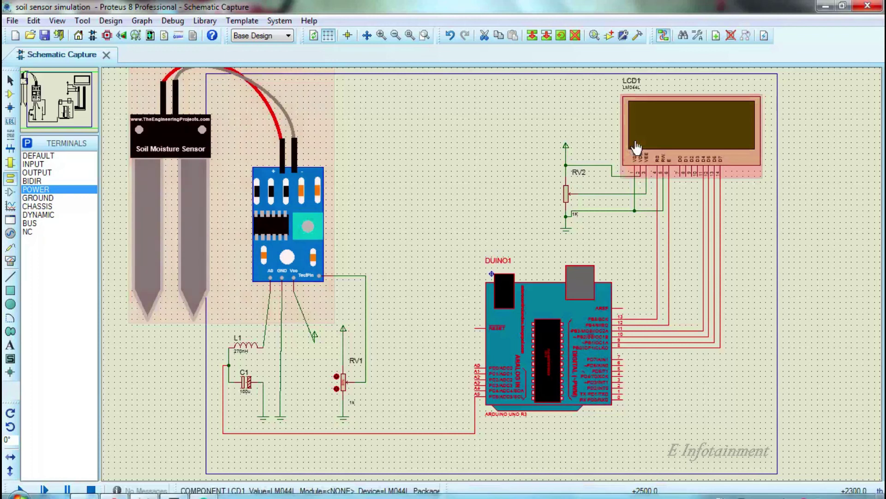
double_click(564, 318)
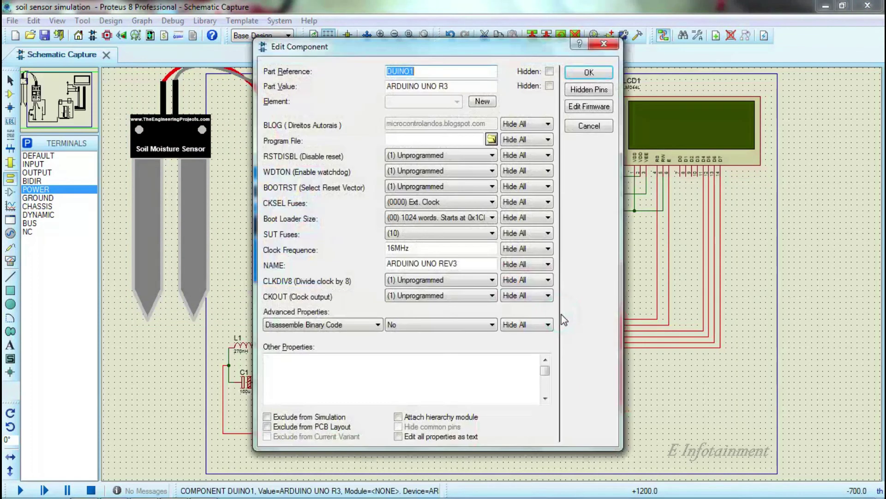
click(390, 136)
key(ctrl+v)
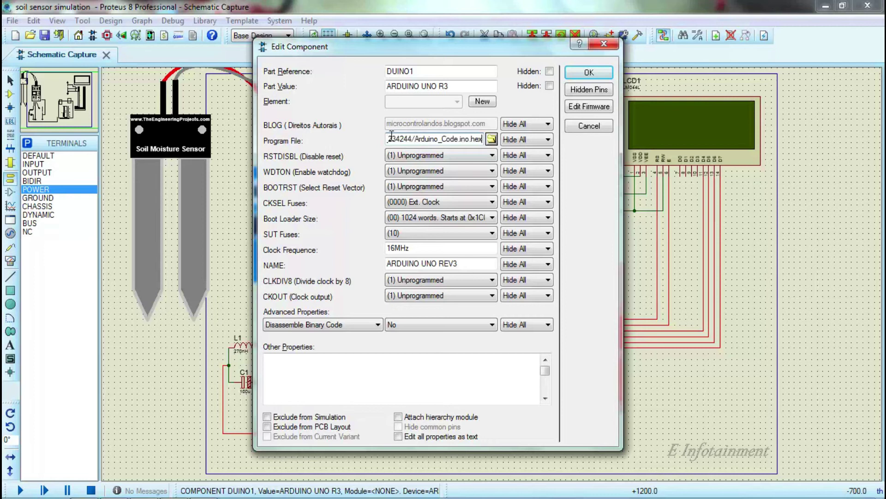
click(603, 71)
click(537, 109)
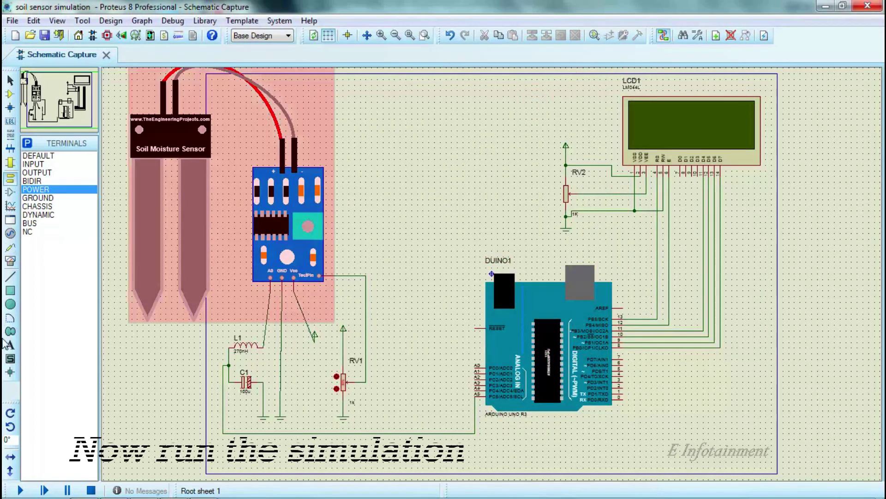
- Run the simulation and raise the RV1 potentiometer on the sensor's test pin to its upper end
click(21, 490)
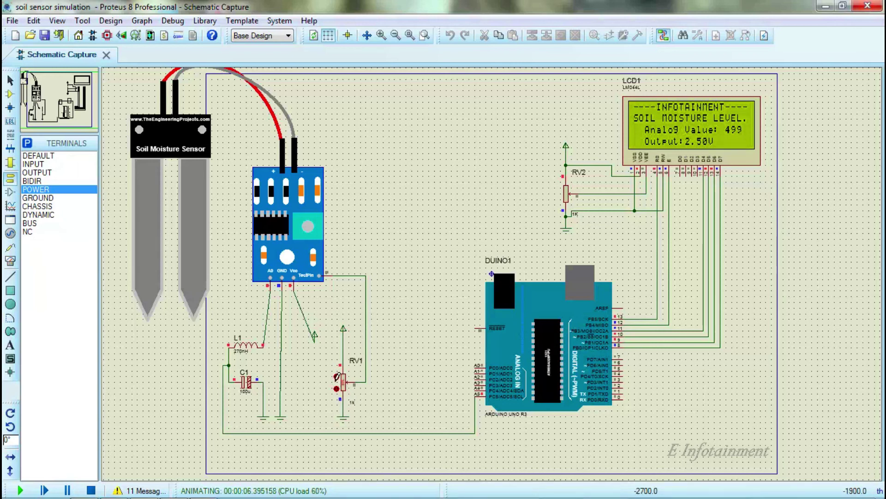
click(337, 375)
click(336, 376)
click(337, 376)
click(343, 381)
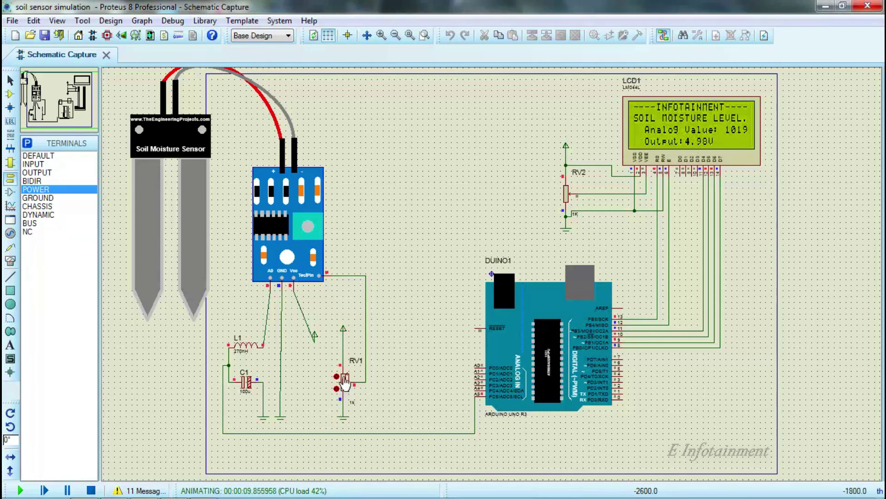
- Lower the RV1 potentiometer and bring it back to about mid-range while watching the LCD readings
drag(344, 381, 342, 396)
click(340, 391)
click(343, 382)
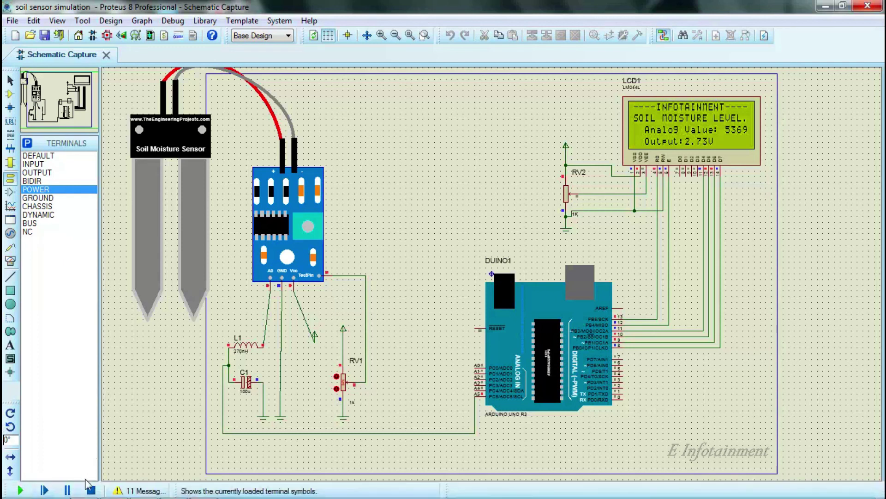
- Stop the running simulation and start it again
click(91, 490)
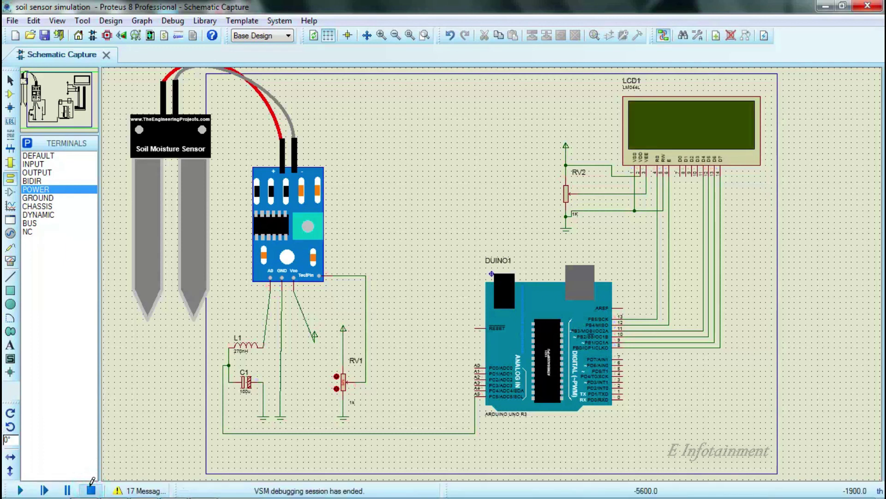
click(89, 484)
click(22, 492)
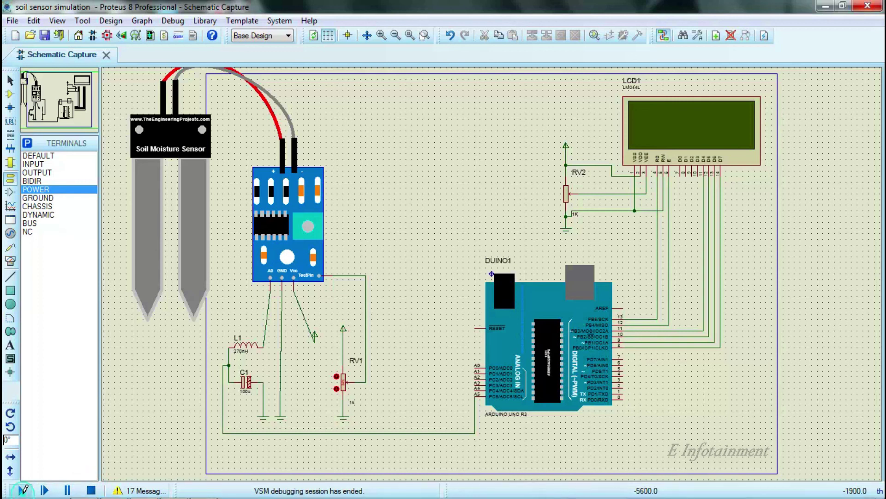